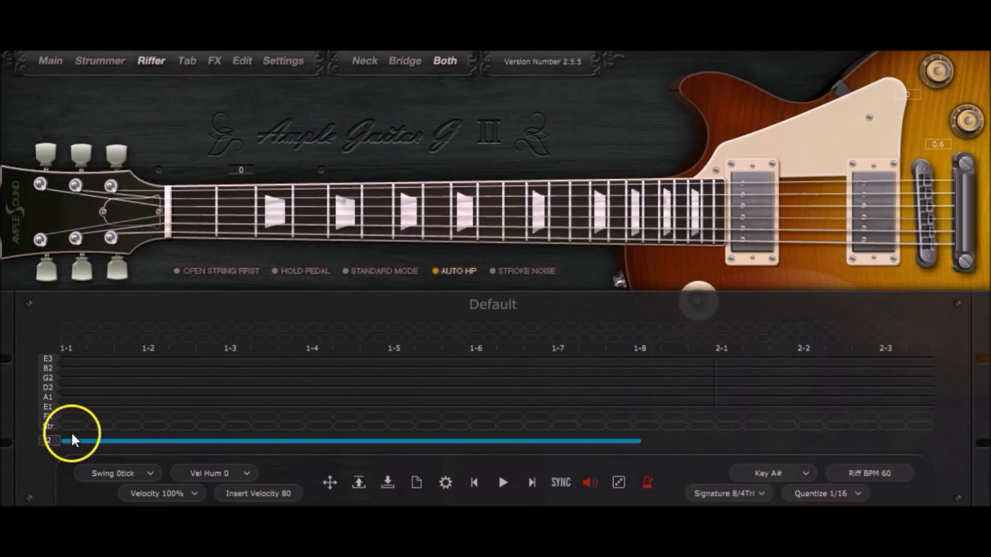
Step: Insert a strummed chord at 1-1 on the strum row and stretch it across the riff timeline
left_click(72, 426)
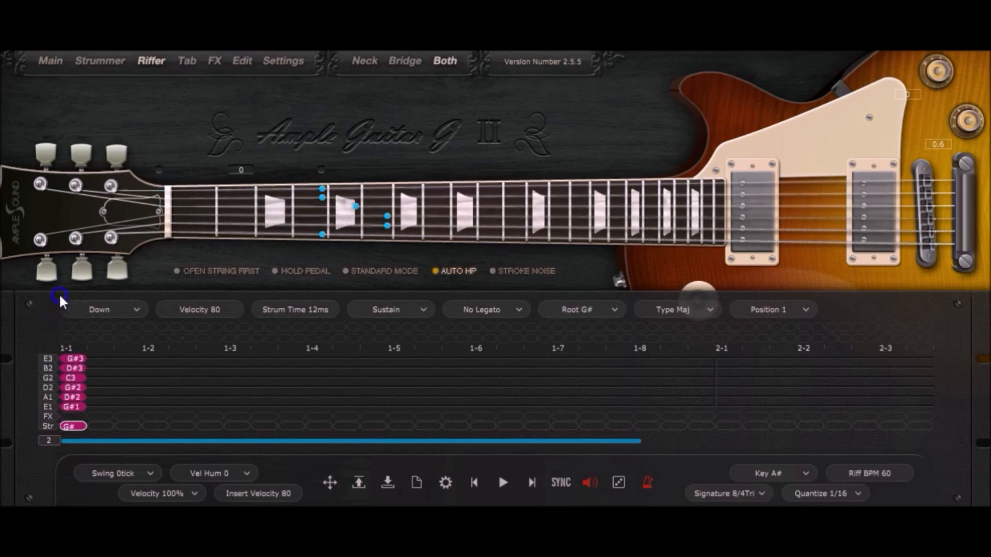
left_click(84, 428)
left_click_drag(84, 428, 925, 418)
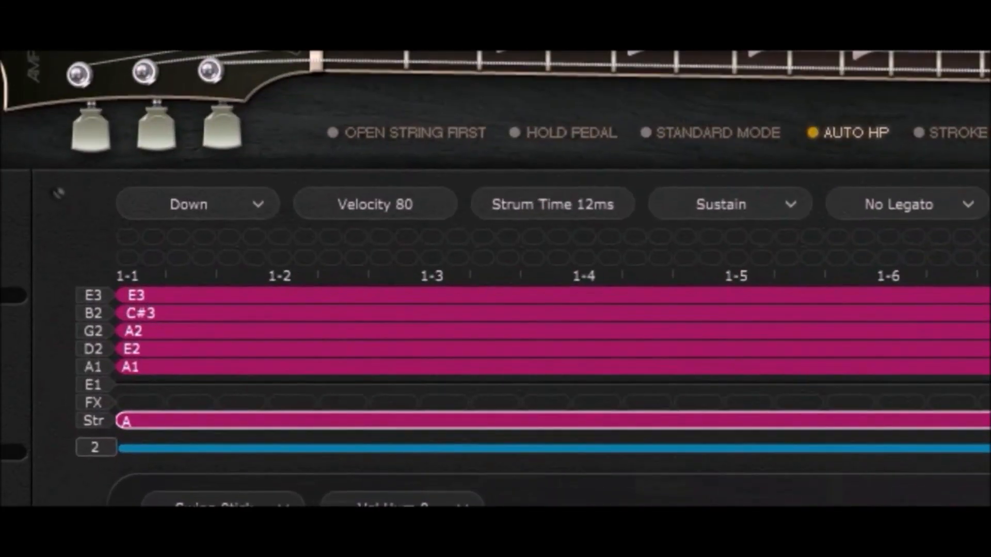
Step: Delete the E3 and C#3 notes from the long A chord
left_click(147, 297)
right_click(147, 297)
right_click(183, 313)
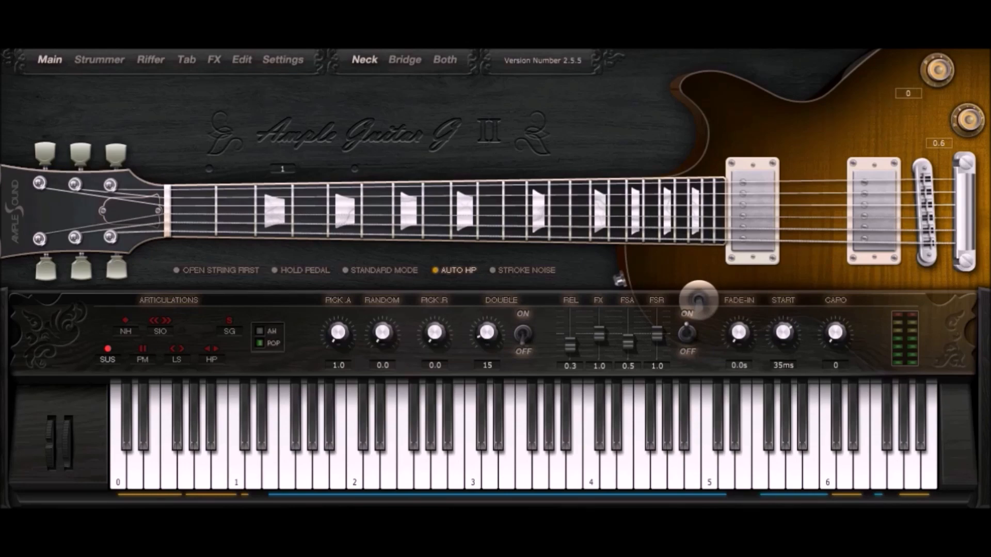
Step: Open the Riffer and review the riff's BPM, quantize, time signature and measure count settings
left_click(158, 58)
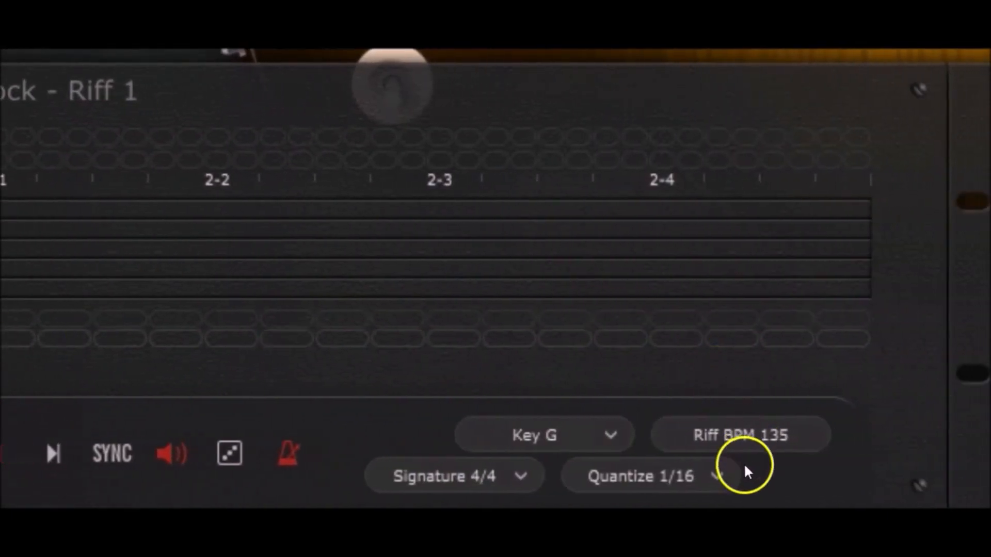
double_click(785, 436)
left_click(854, 432)
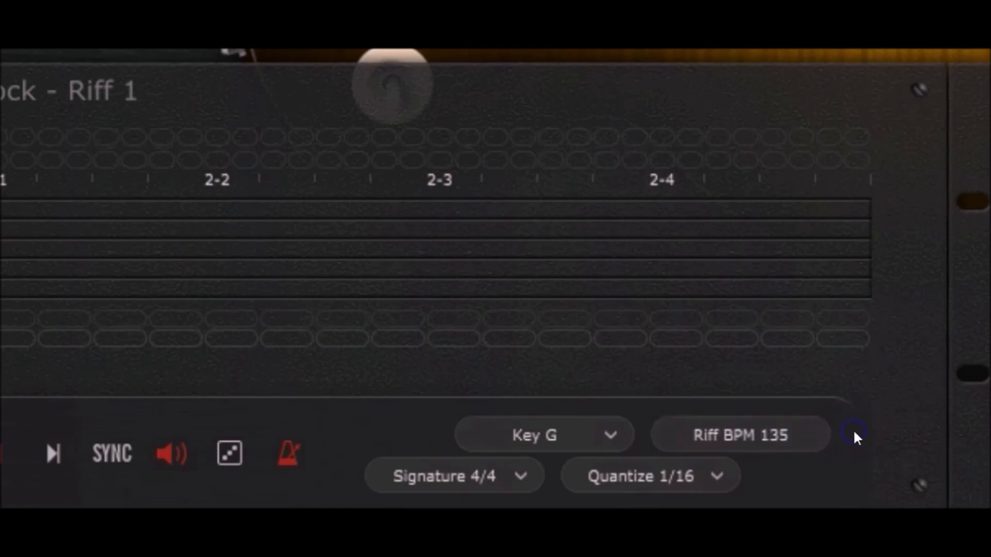
left_click(724, 479)
left_click(551, 387)
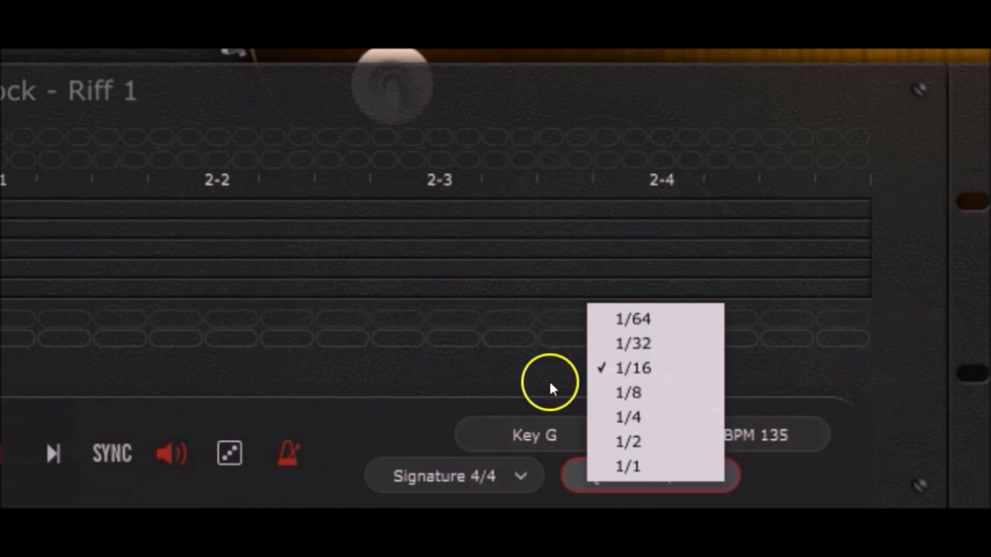
left_click(516, 476)
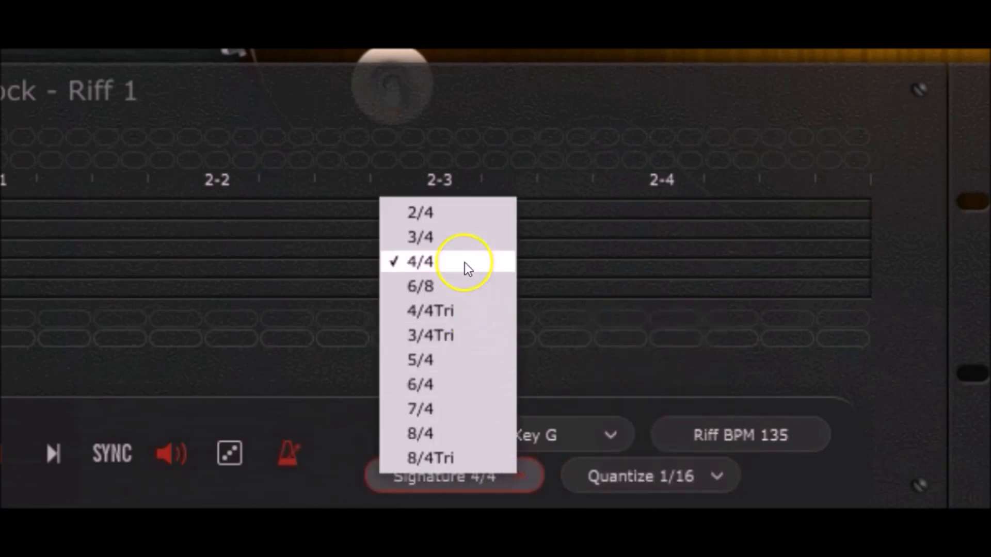
left_click(479, 414)
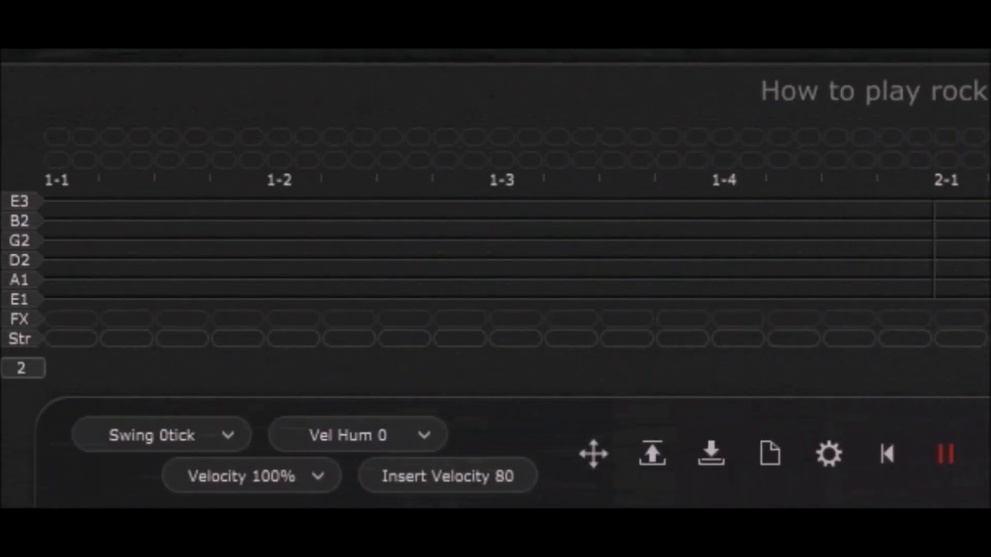
left_click(103, 367)
left_click(27, 434)
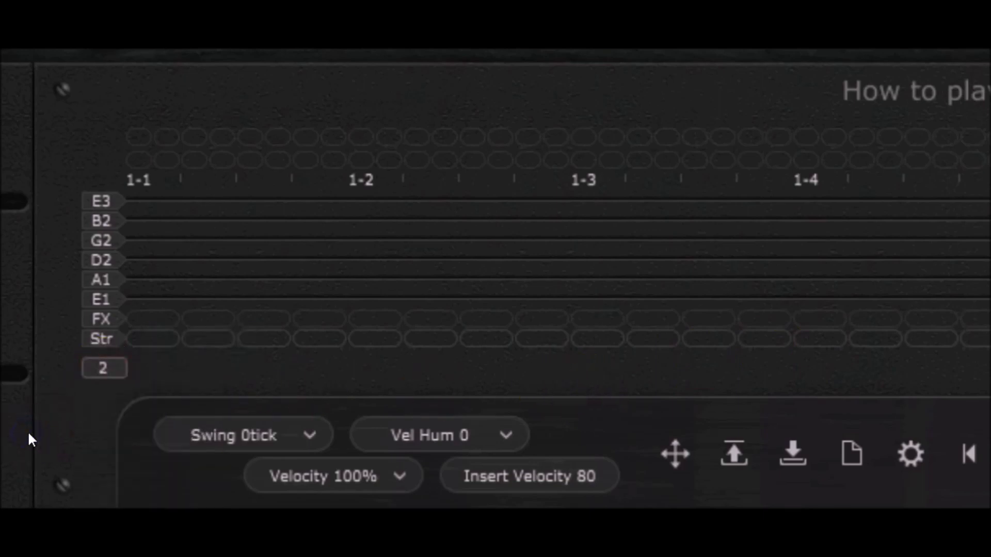
Step: Set the insert velocity for new notes to 120
left_click(589, 479)
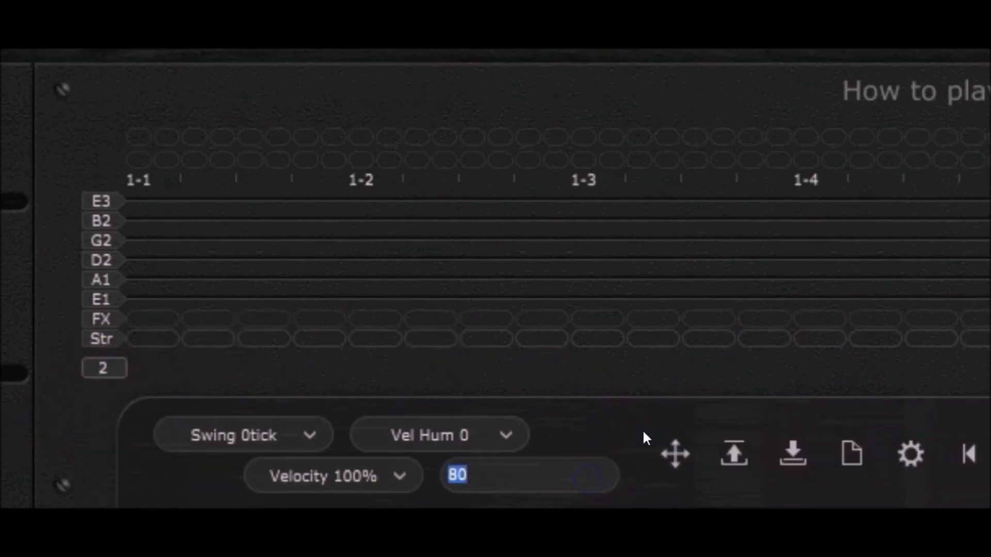
type("120")
key("Return")
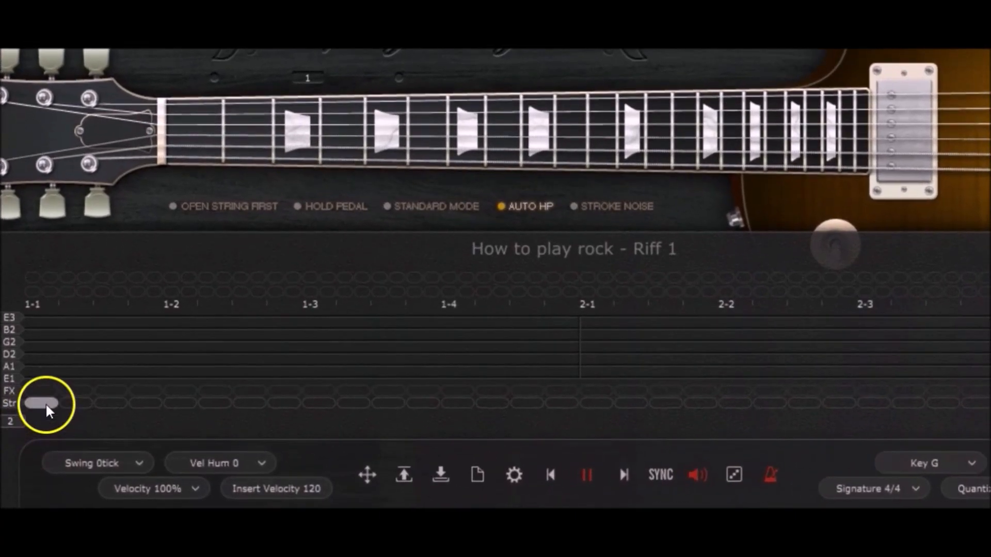
Step: Insert a strummed major chord at 1-1 with root G in position 3
left_click(77, 429)
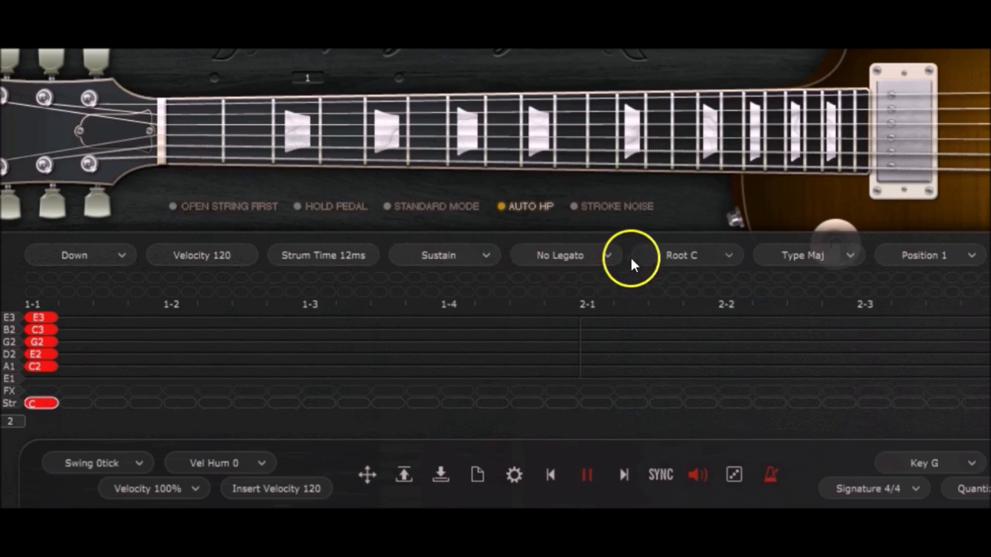
left_click(714, 256)
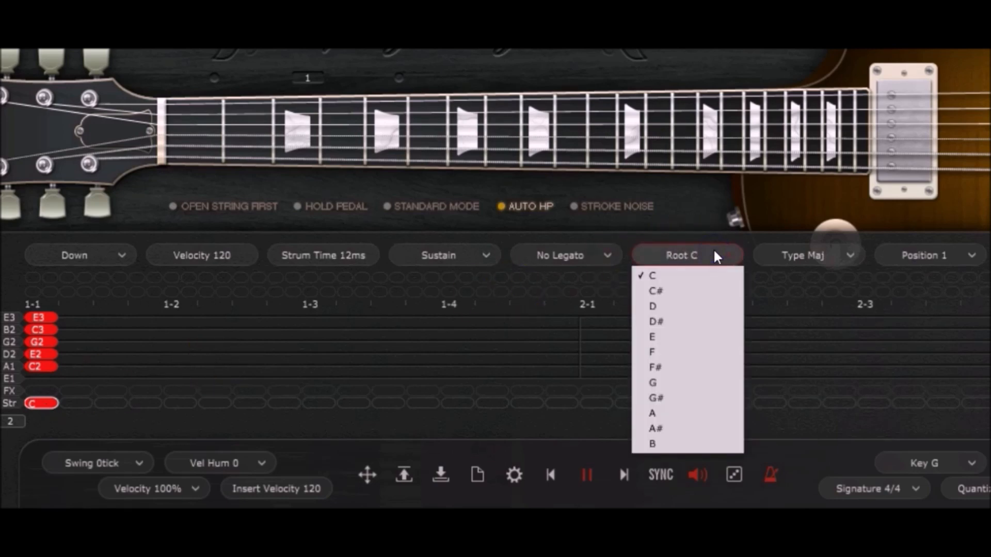
left_click(712, 264)
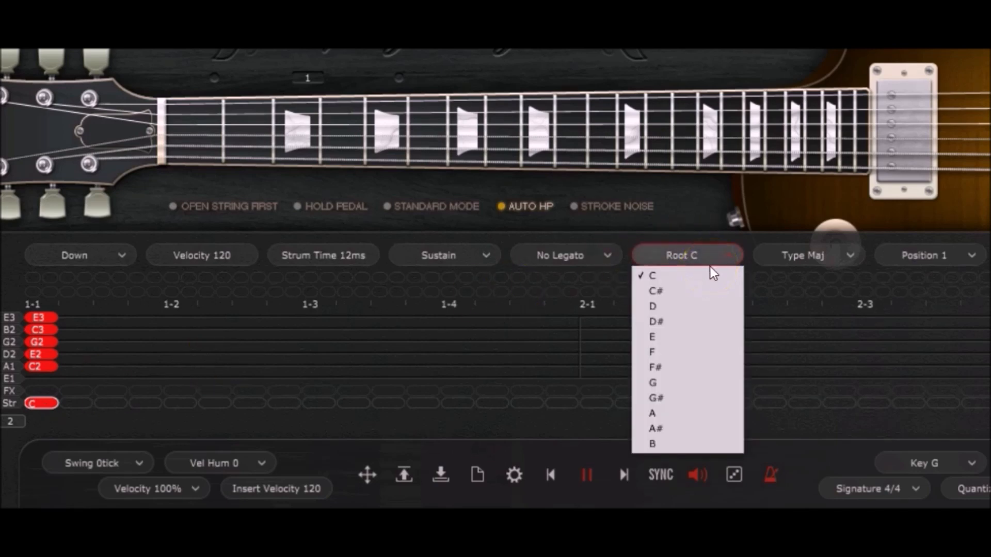
left_click(687, 385)
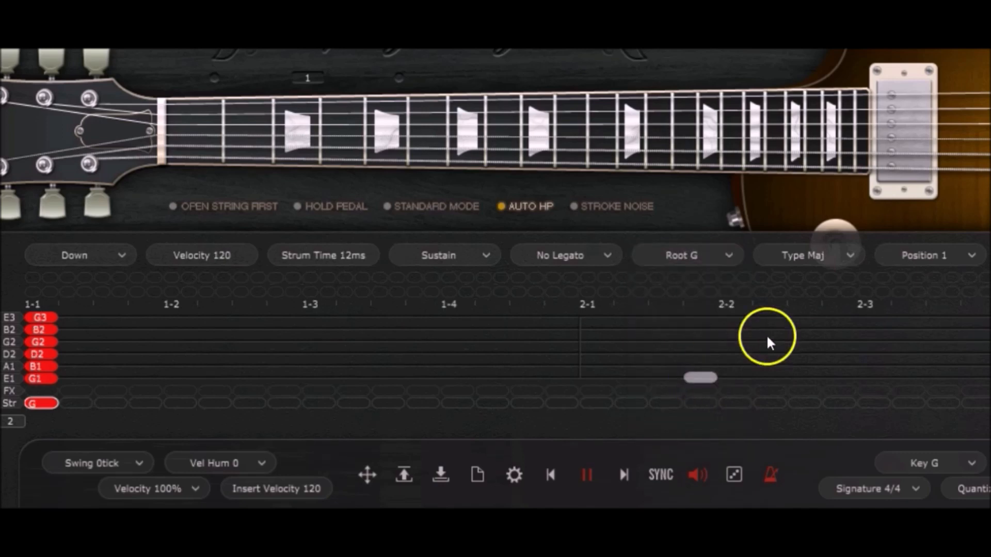
left_click(972, 256)
left_click(952, 306)
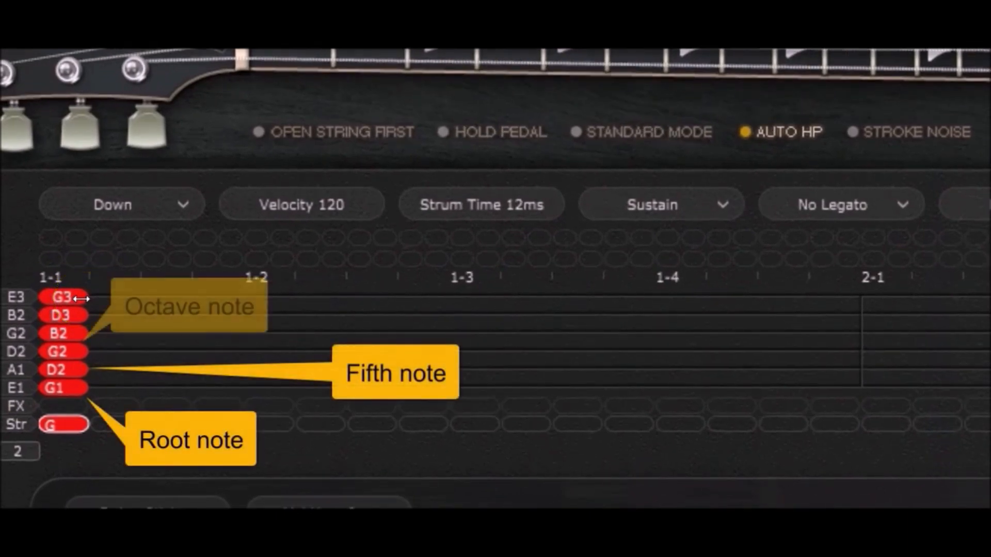
Step: Delete the G3, D3 and B2 notes from the G chord and lengthen it to two sixteenth steps
left_click(63, 297)
left_click(59, 316)
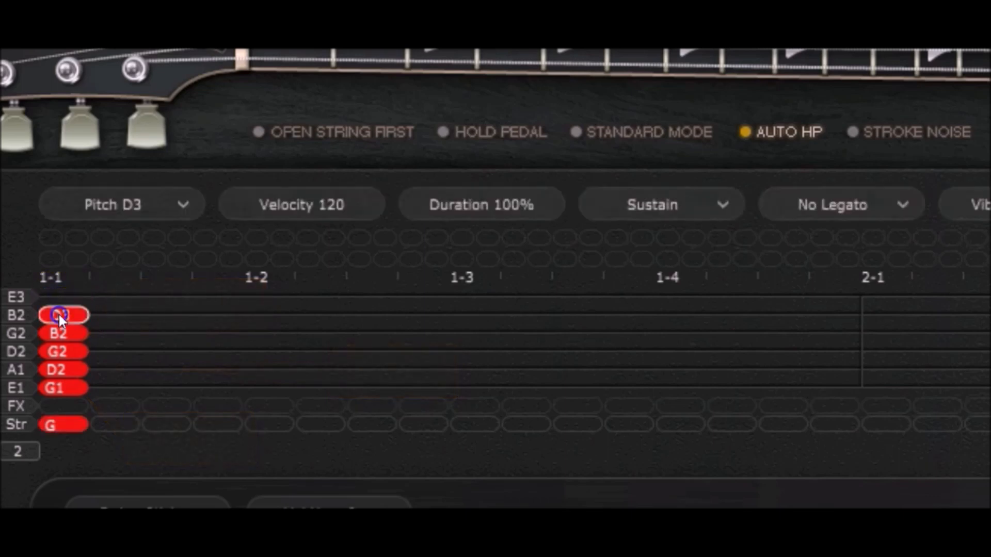
left_click(61, 331)
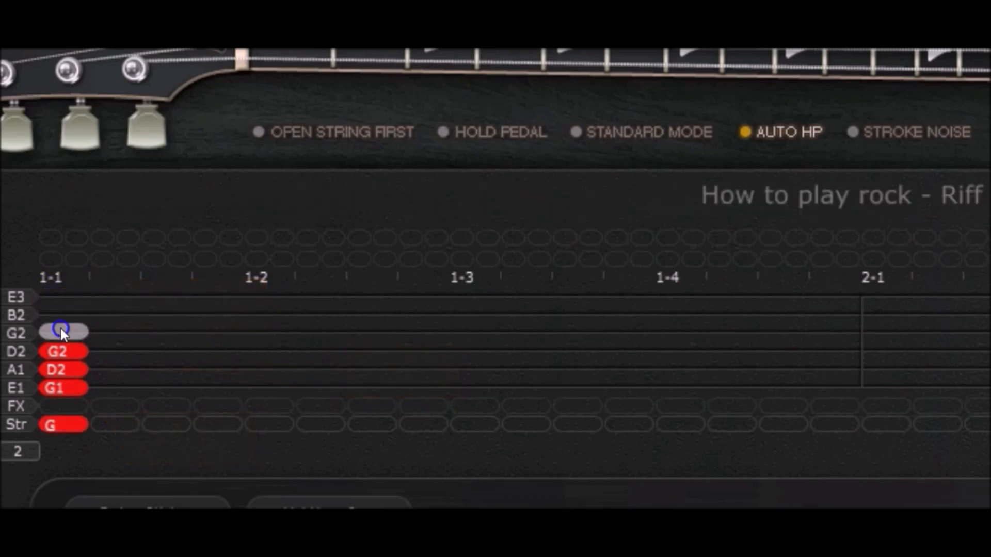
left_click_drag(61, 331, 157, 453)
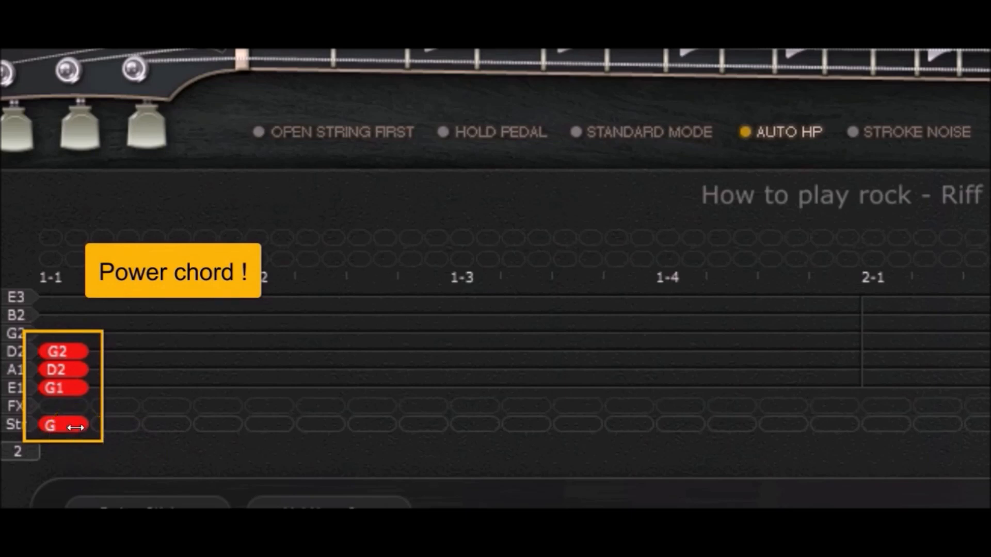
left_click_drag(76, 428, 101, 423)
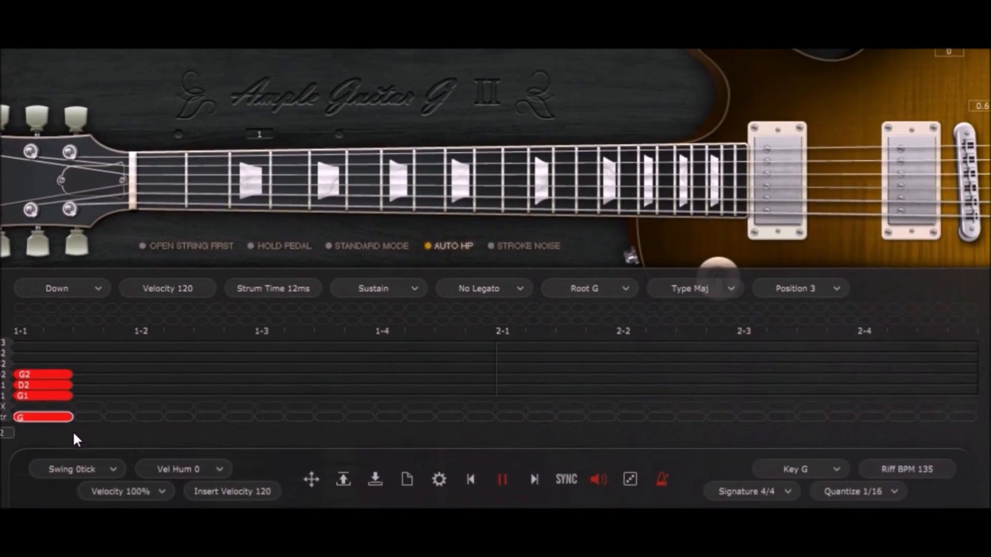
Step: Insert a strummed chord at 1-3 and set its root to A#
left_click(272, 417)
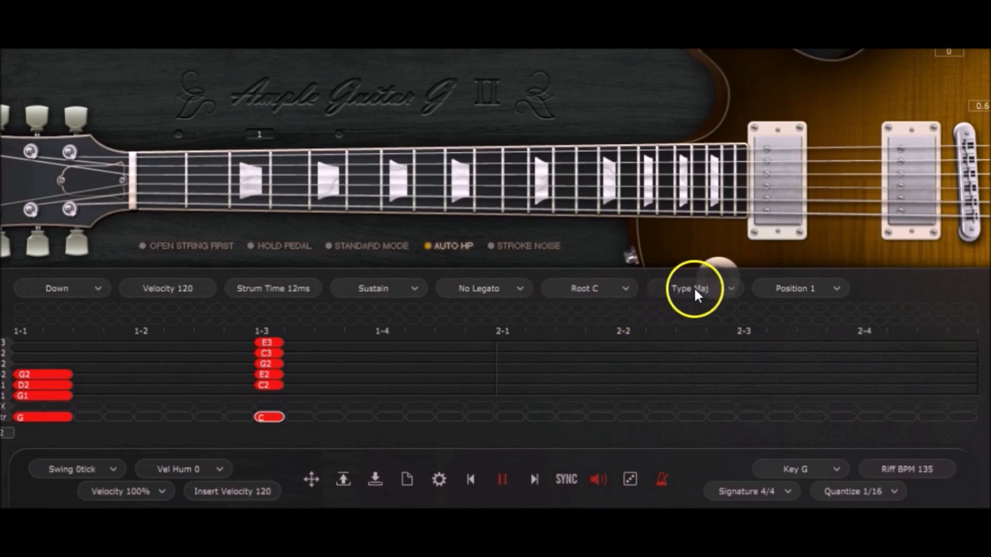
left_click(617, 292)
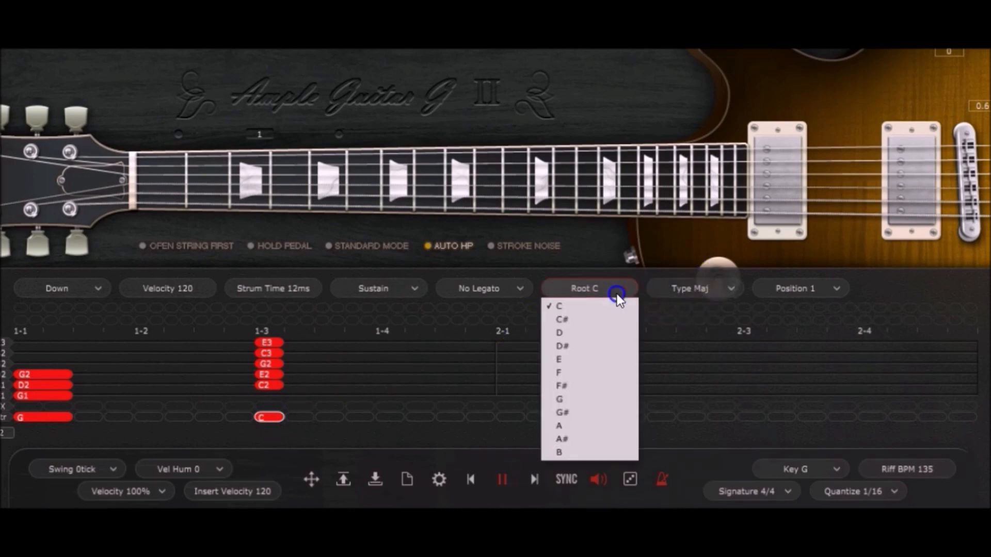
left_click(593, 439)
left_click(579, 441)
Step: Reduce the A# chord to A#1, F2 and A#2 and lengthen it to two sixteenth steps
left_click(266, 343)
right_click(269, 342)
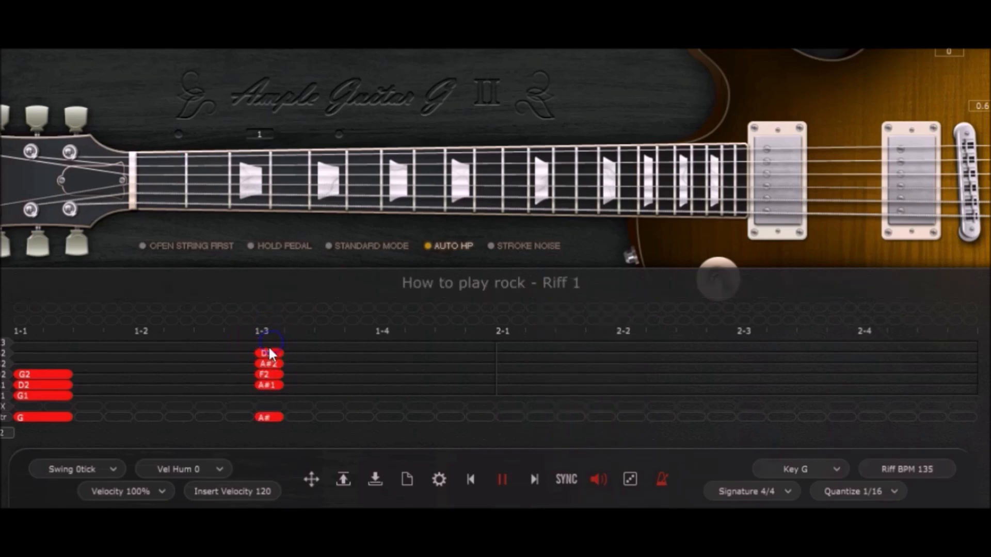
right_click(268, 352)
left_click(280, 418)
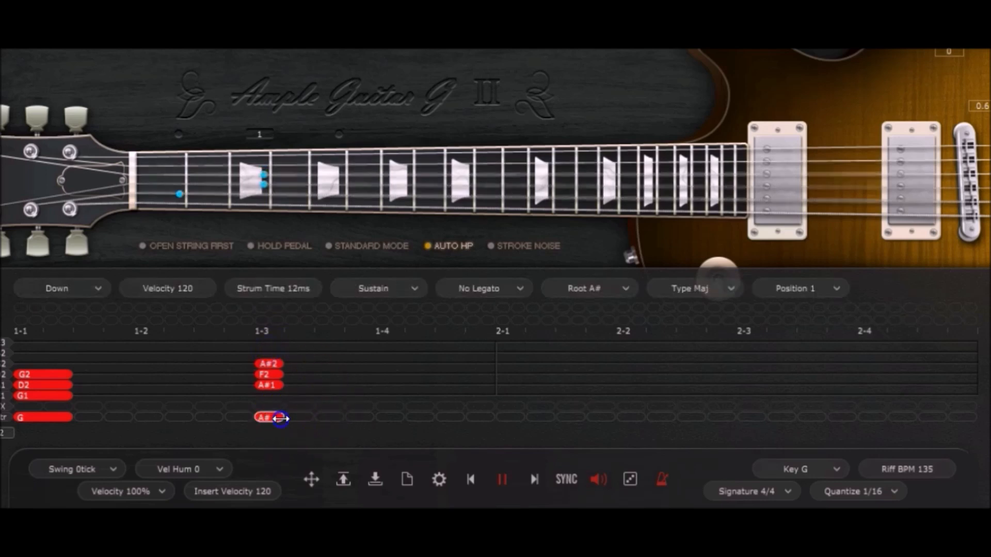
left_click_drag(280, 418, 312, 418)
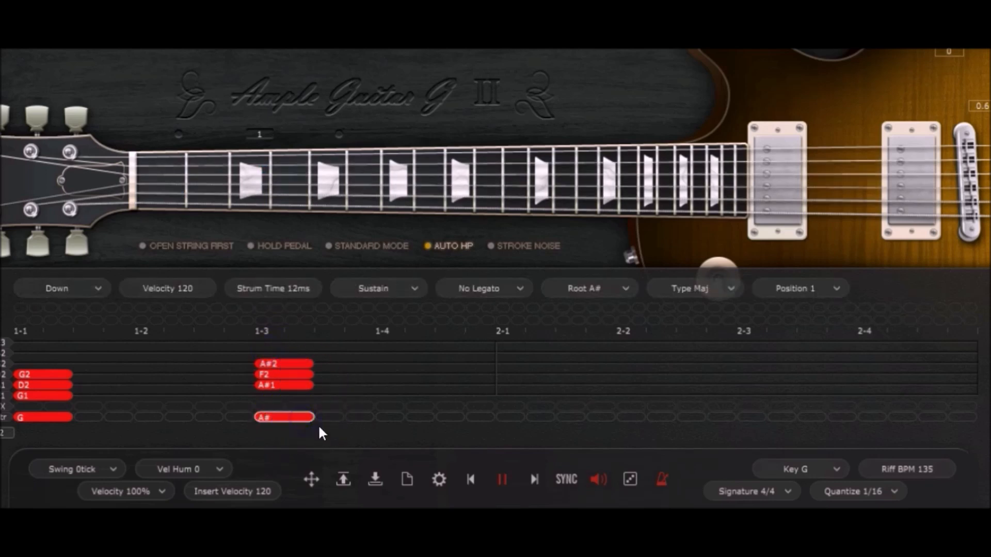
left_click(350, 442)
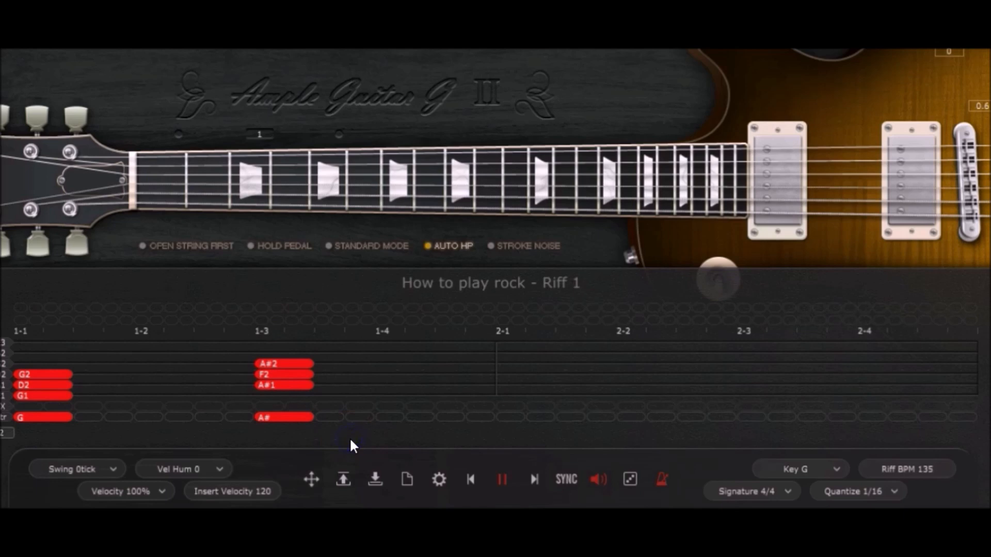
Step: Build an F power chord of F1, C2 and F2 at 2-1, two sixteenth steps long
double_click(509, 417)
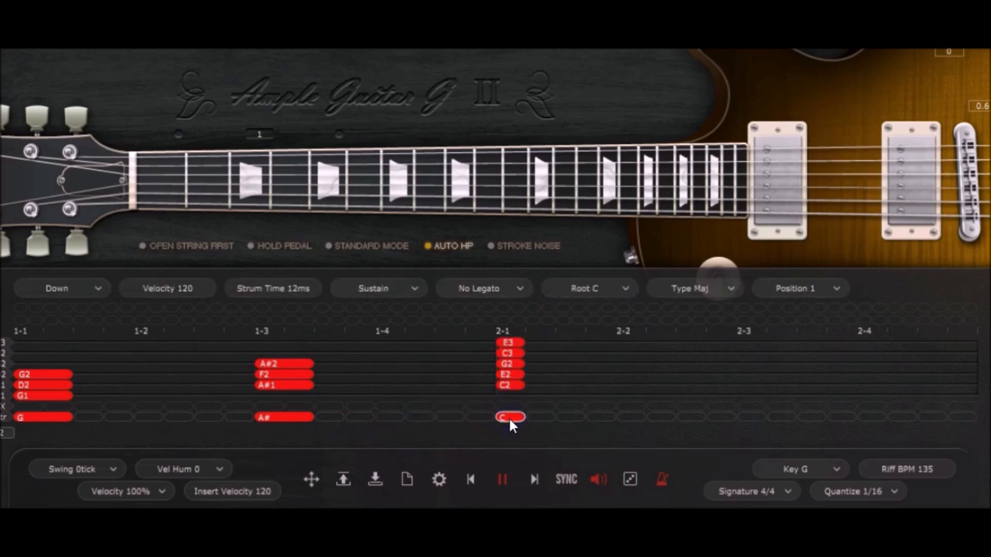
left_click(611, 288)
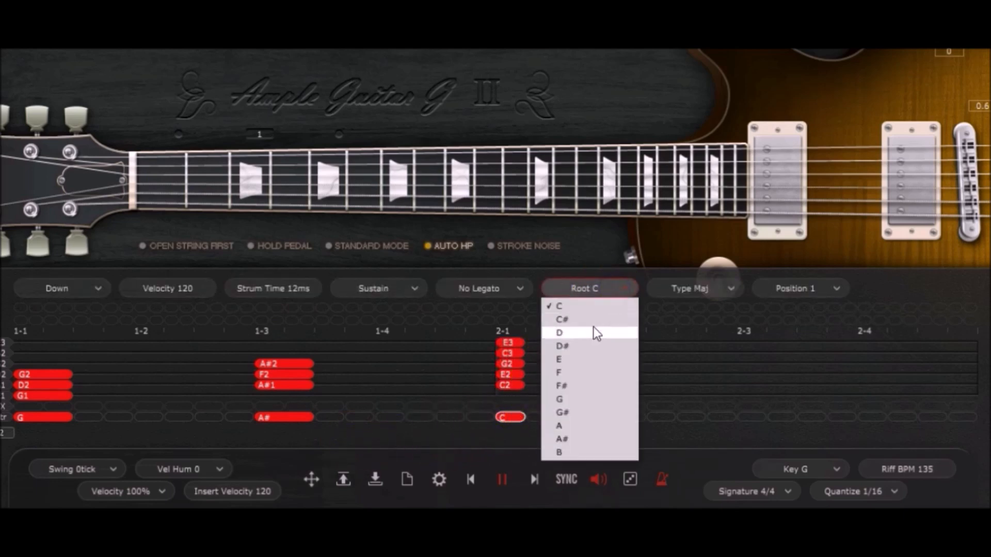
left_click(567, 374)
right_click(510, 341)
right_click(510, 351)
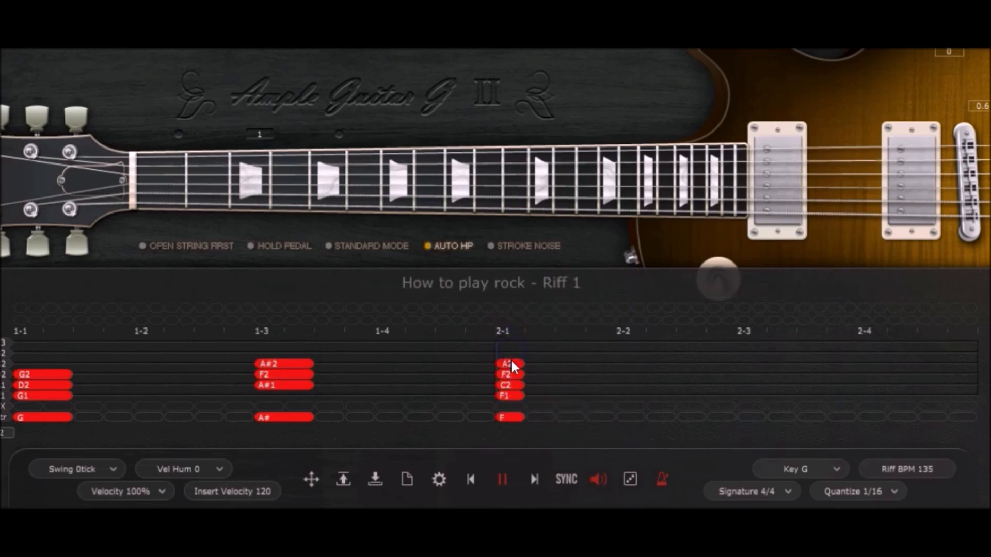
right_click(510, 363)
left_click_drag(523, 416, 544, 419)
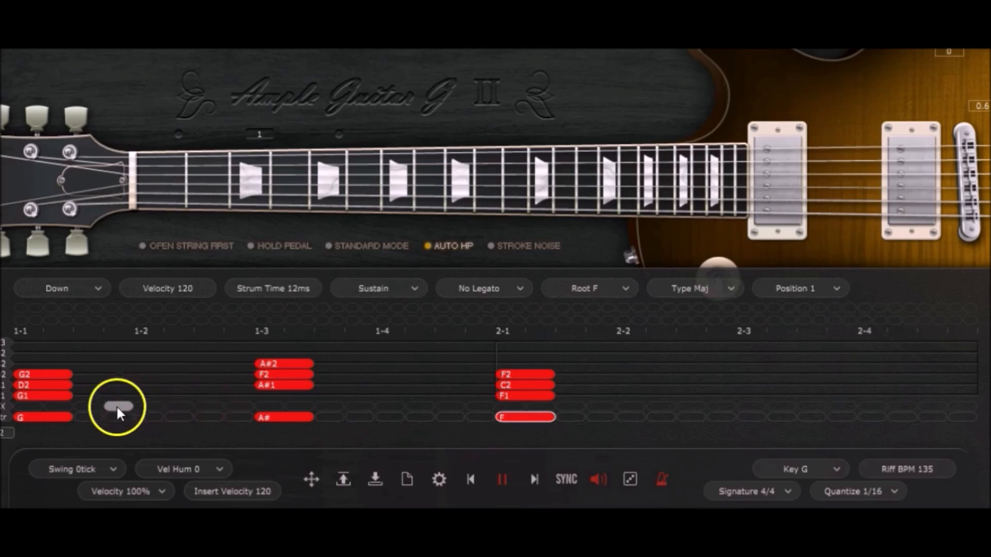
Step: Copy the G power chord from 1-1 to the third sixteenth of beat 2-2 and lengthen the copy to four steps
right_click(58, 416)
left_click(97, 303)
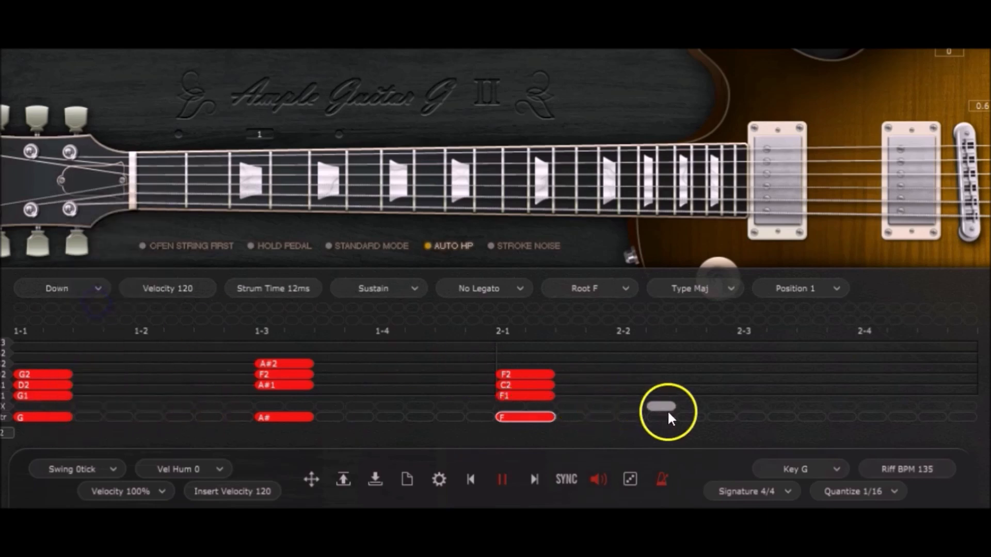
right_click(689, 414)
left_click(636, 327)
left_click_drag(733, 416, 787, 417)
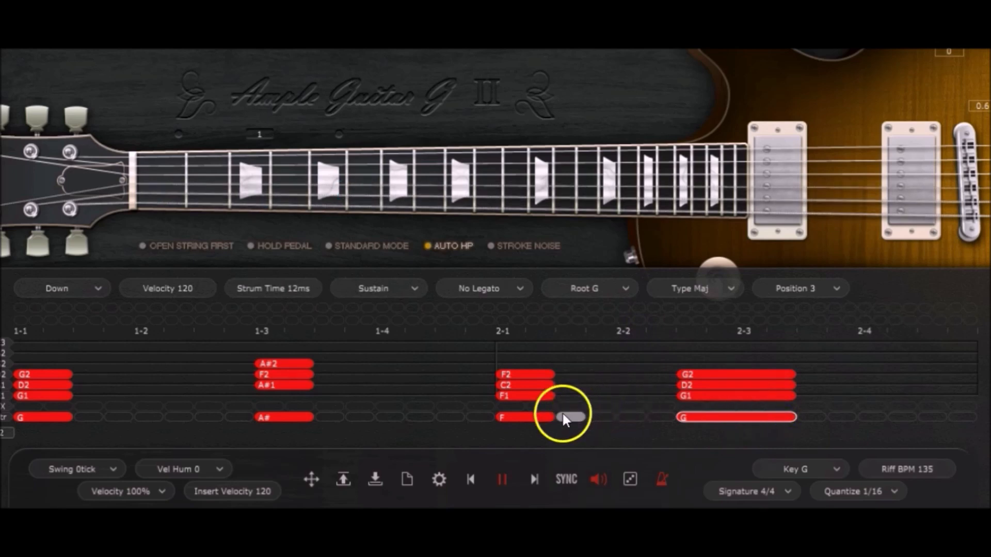
Step: Copy the F power chord from 2-1 to the slot directly after the long G chord in beat 2-3
right_click(543, 416)
left_click(493, 305)
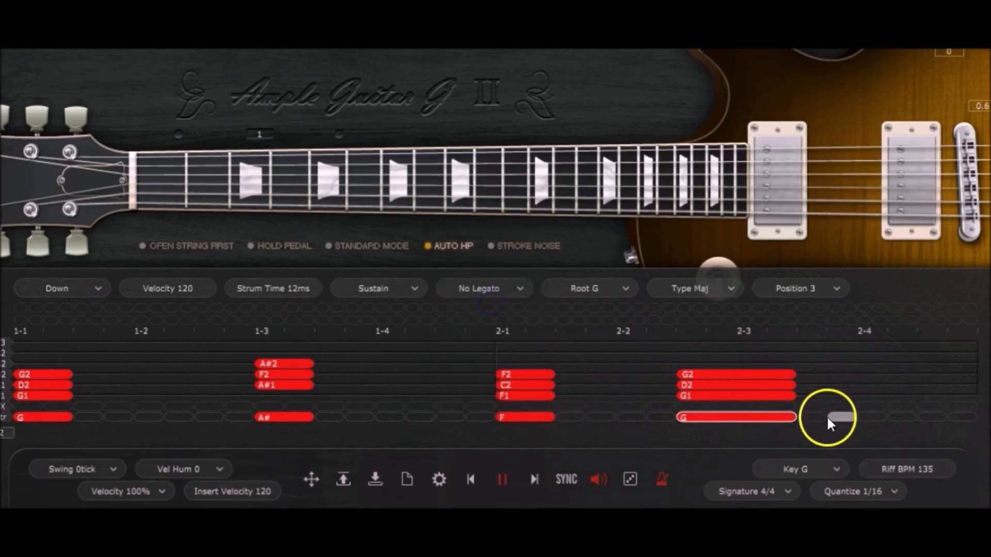
right_click(821, 418)
left_click(768, 331)
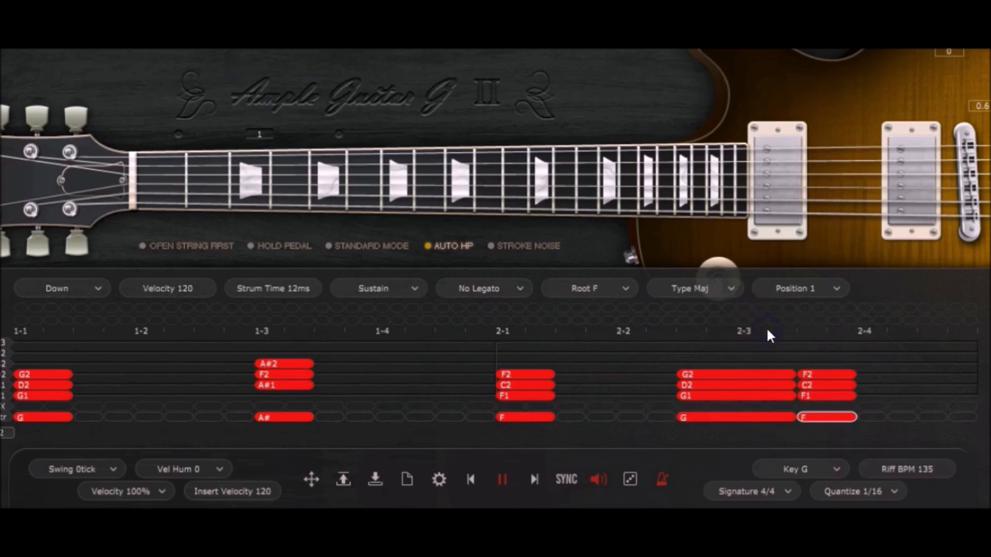
Step: Paste another F power chord at the third sixteenth of beat 2-4 and play the riff
right_click(932, 419)
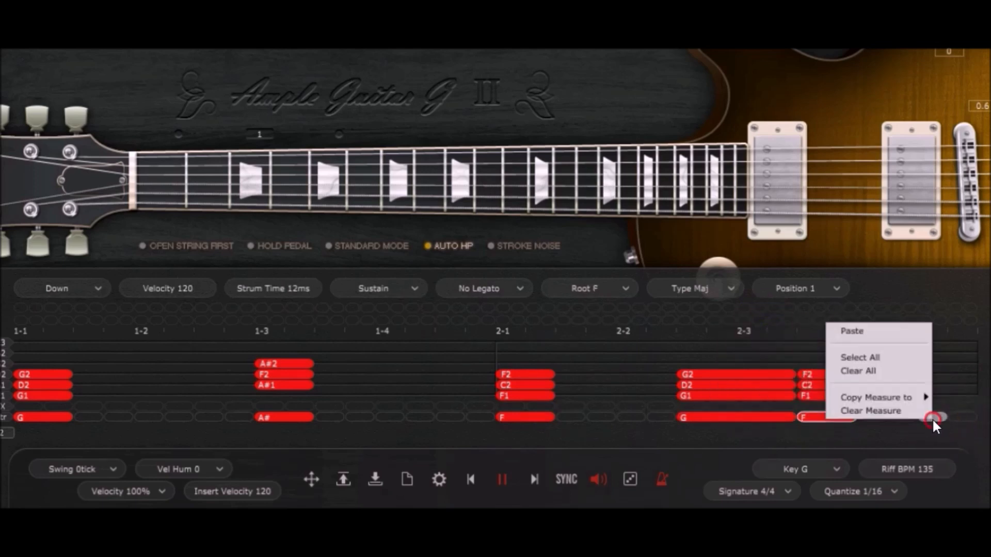
left_click(876, 330)
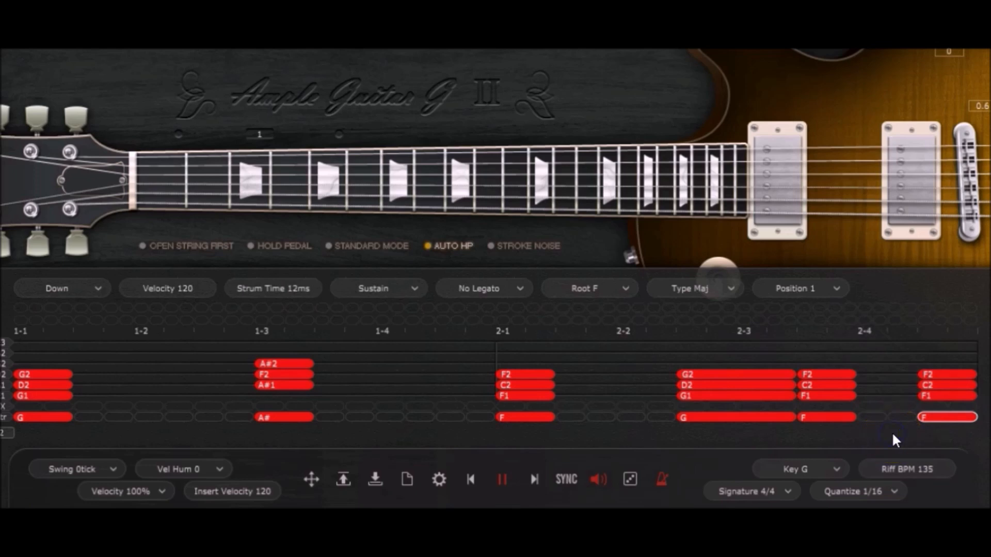
left_click(502, 479)
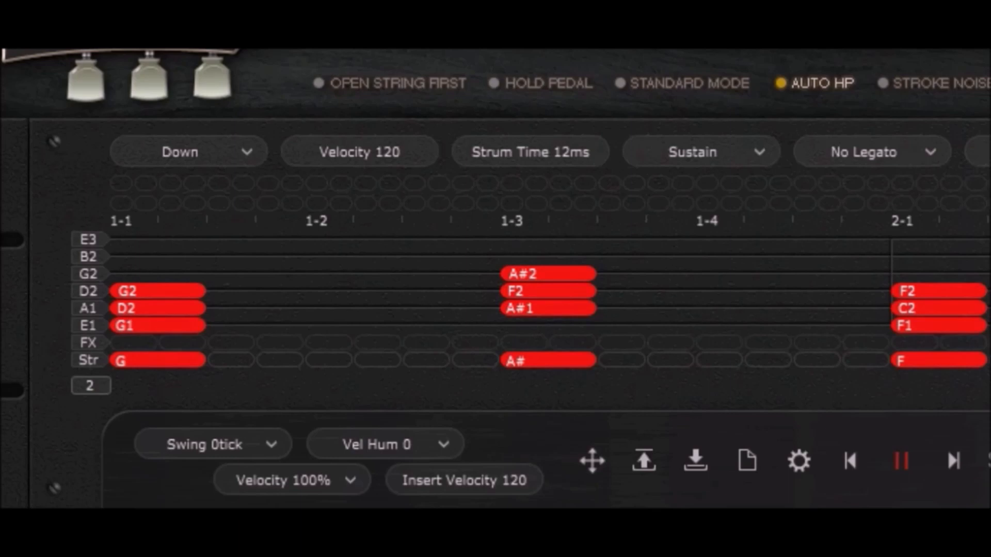
Step: Add an FX note directly after the G chord in beat 1-1 and set its type to Silent Stroke
left_click(237, 345)
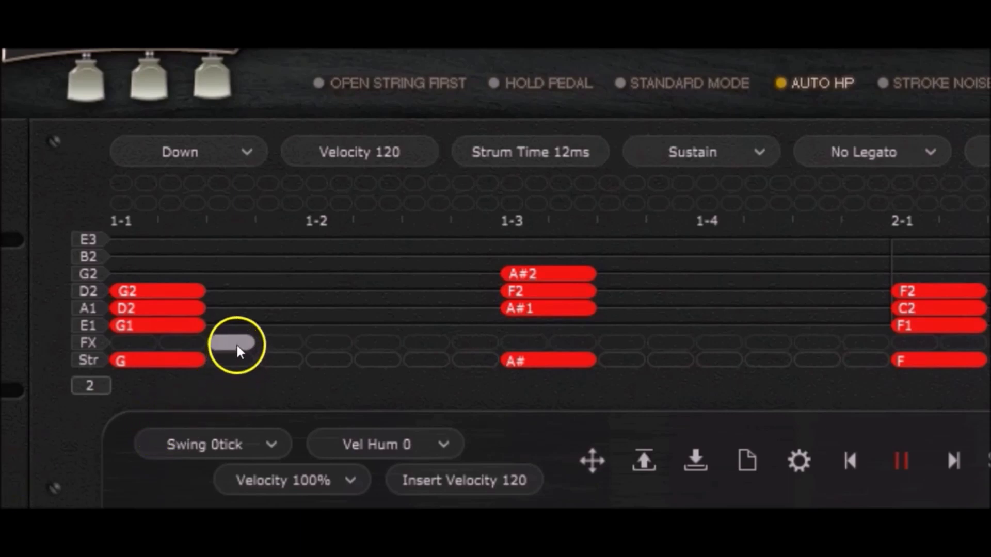
left_click(236, 345)
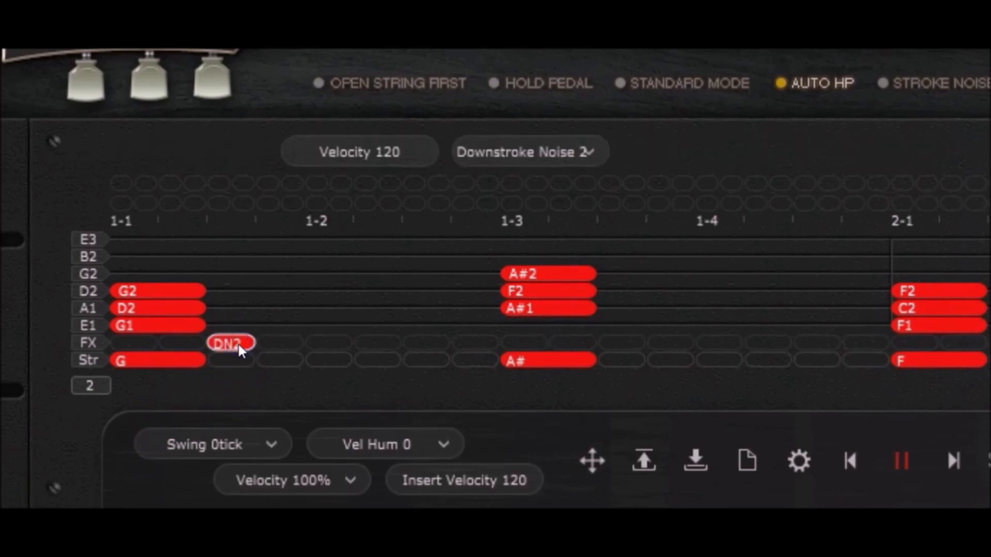
left_click(588, 152)
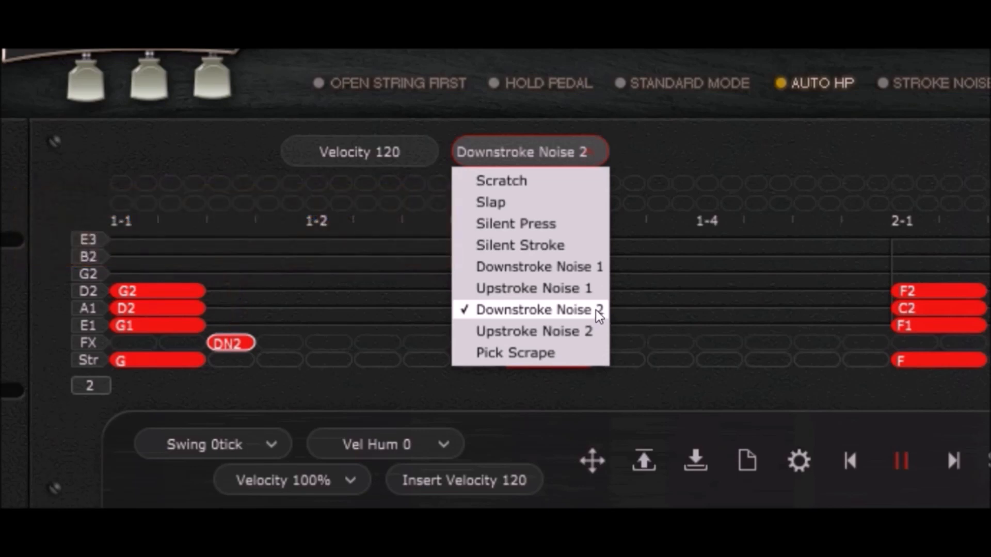
left_click(583, 250)
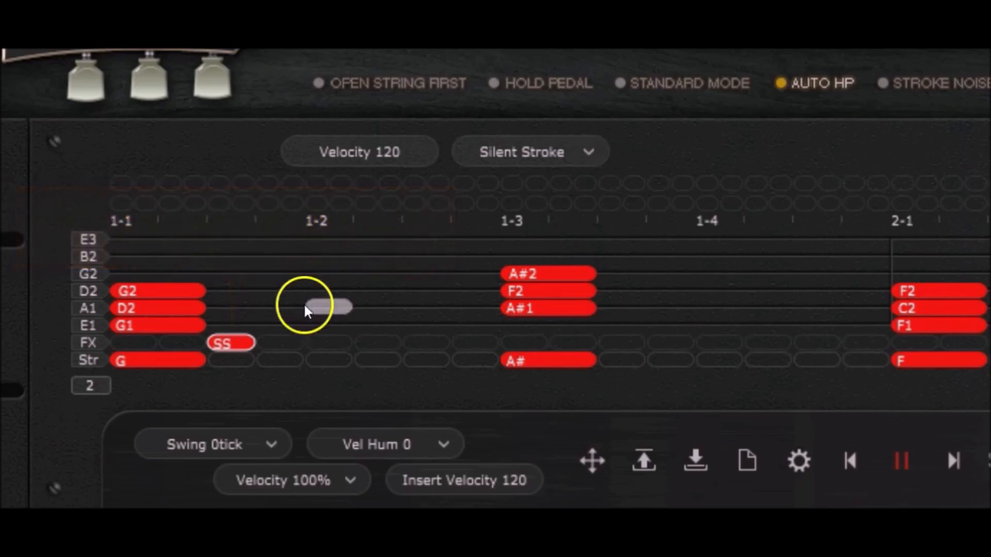
Step: Add Downstroke Noise 2 effects at beat 1-2 and at its third sixteenth
left_click(344, 346)
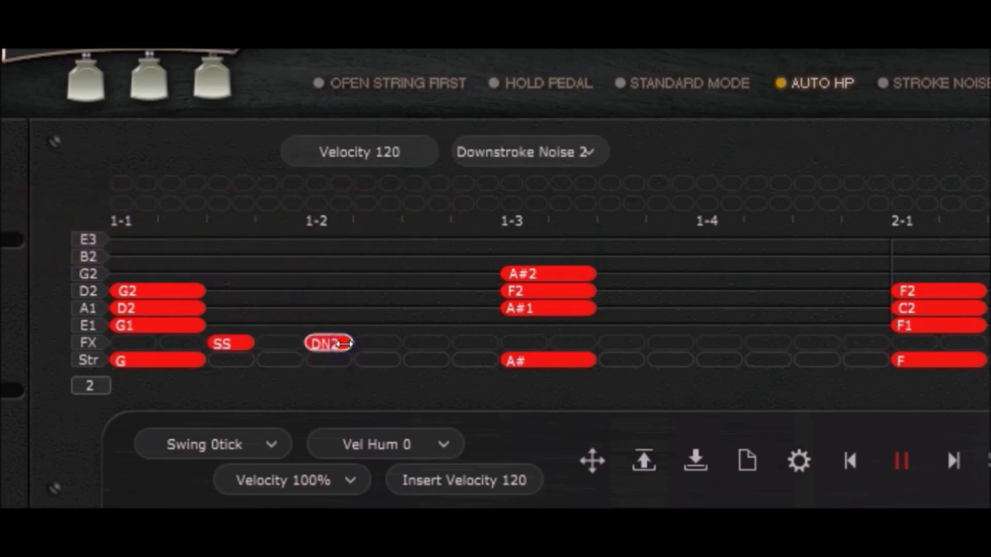
left_click(425, 344)
left_click(438, 342)
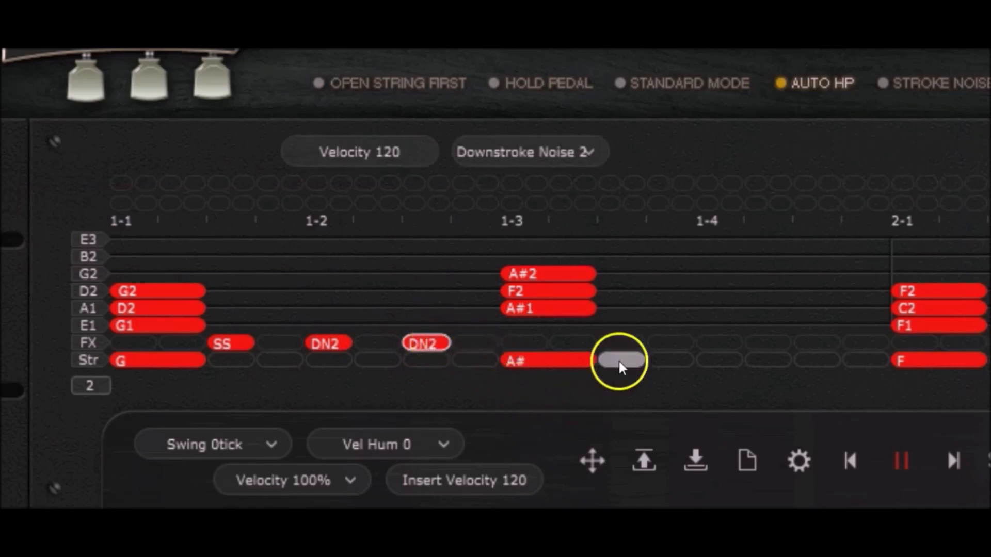
Step: Copy the Silent Stroke effect from beat 1-1 to the FX slot directly after the A# chord in beat 1-3
right_click(232, 344)
left_click(287, 198)
right_click(619, 341)
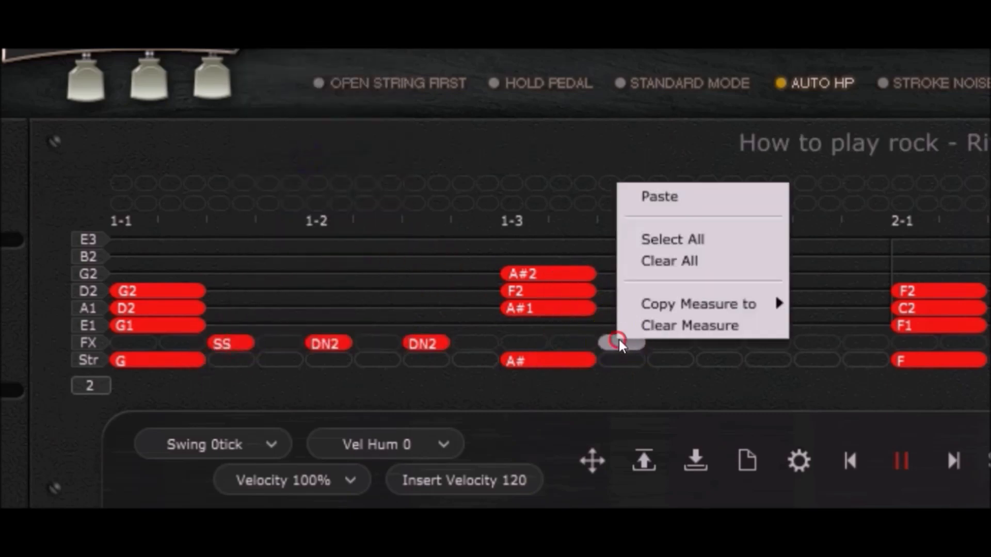
left_click(660, 197)
Step: Add Downstroke Noise 2 at the first and third sixteenths of beat 1-4 and Upstroke Noise 1 at the fourth
left_click(719, 344)
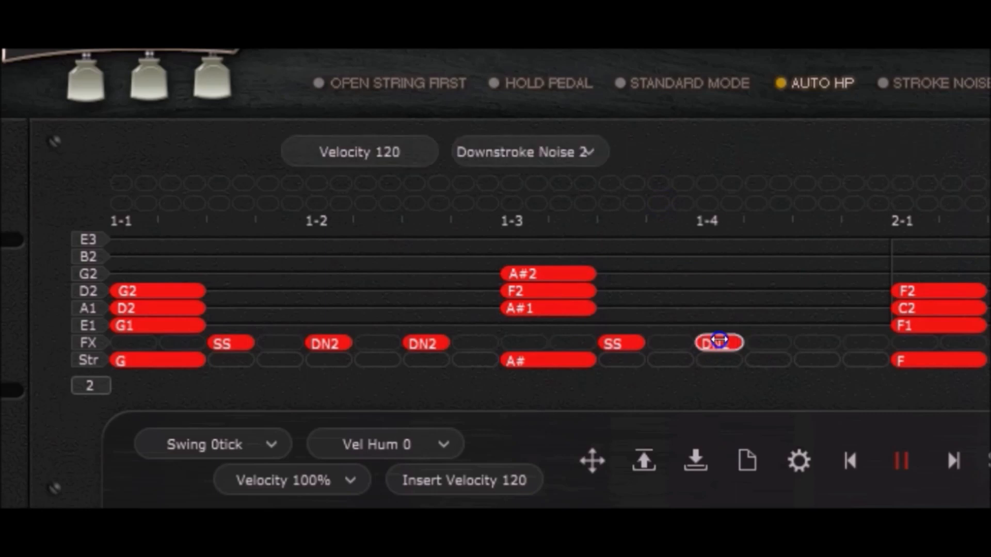
left_click(799, 345)
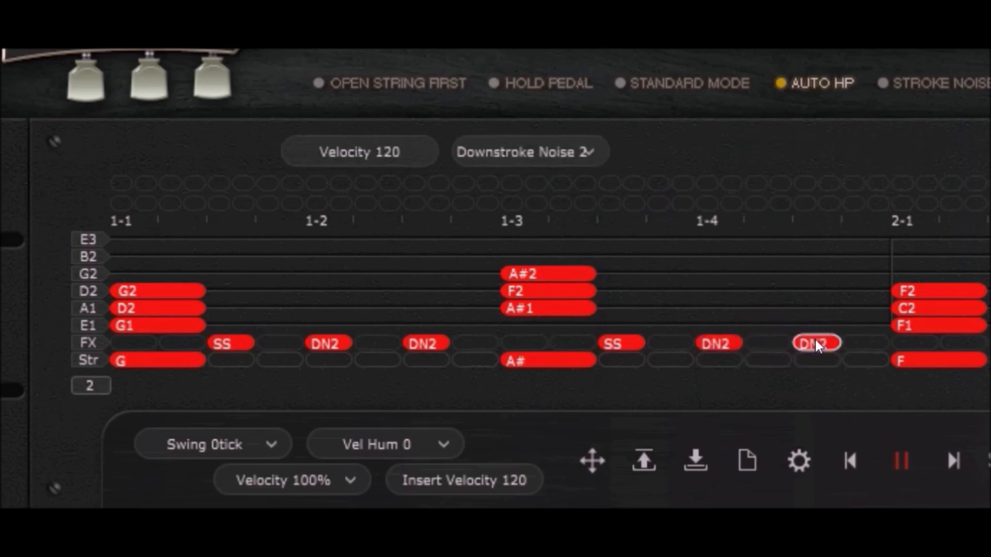
left_click(873, 344)
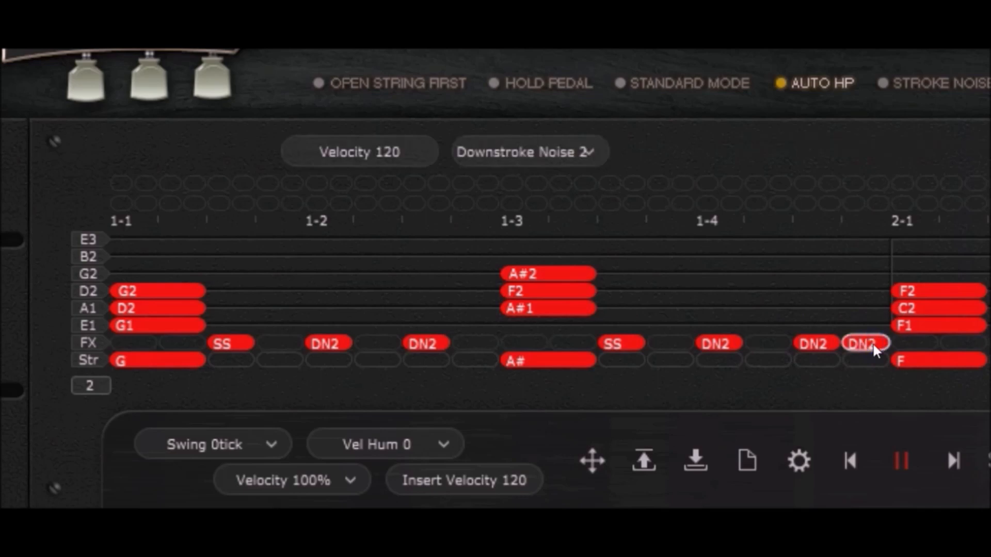
left_click(587, 153)
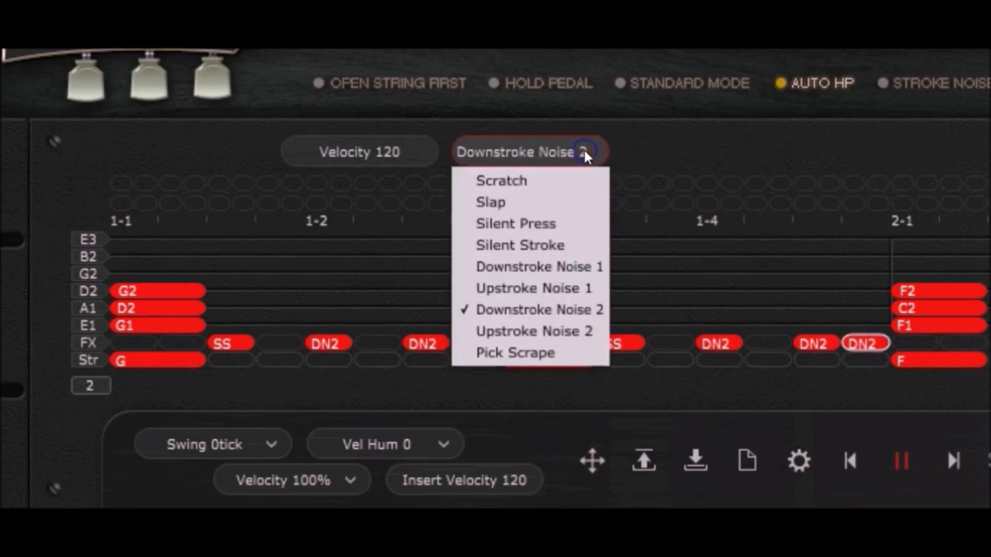
left_click(592, 288)
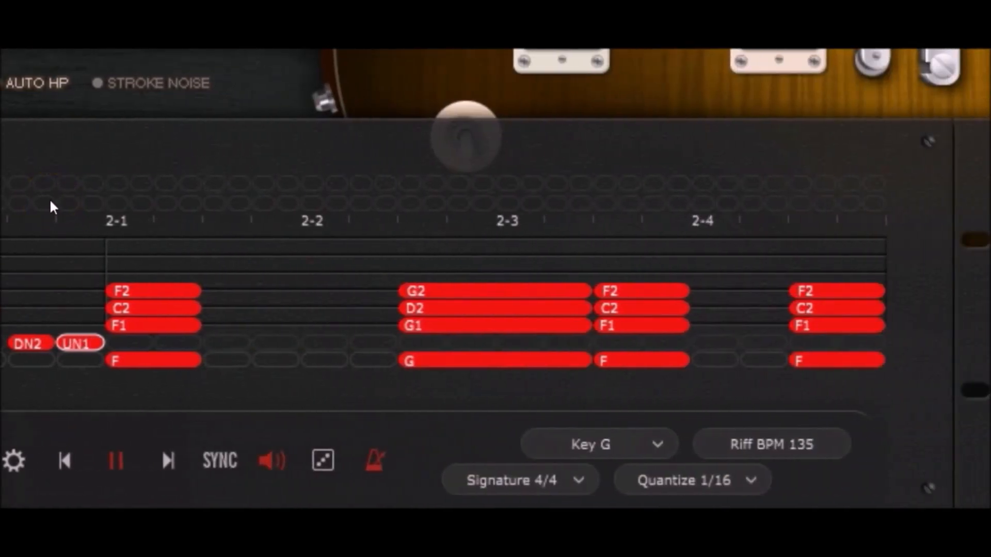
Step: Fill measure 2's FX row with Silent Strokes at the third sixteenth of 2-1 and at 2-4, plus Downstroke Noise 2 at 2-2
left_click(84, 205)
right_click(226, 340)
left_click(132, 206)
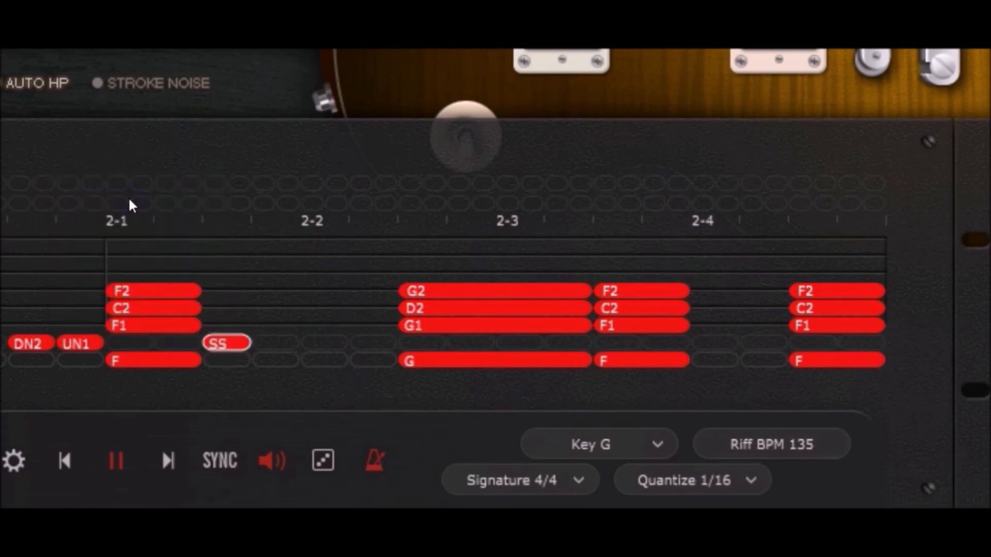
left_click(324, 342)
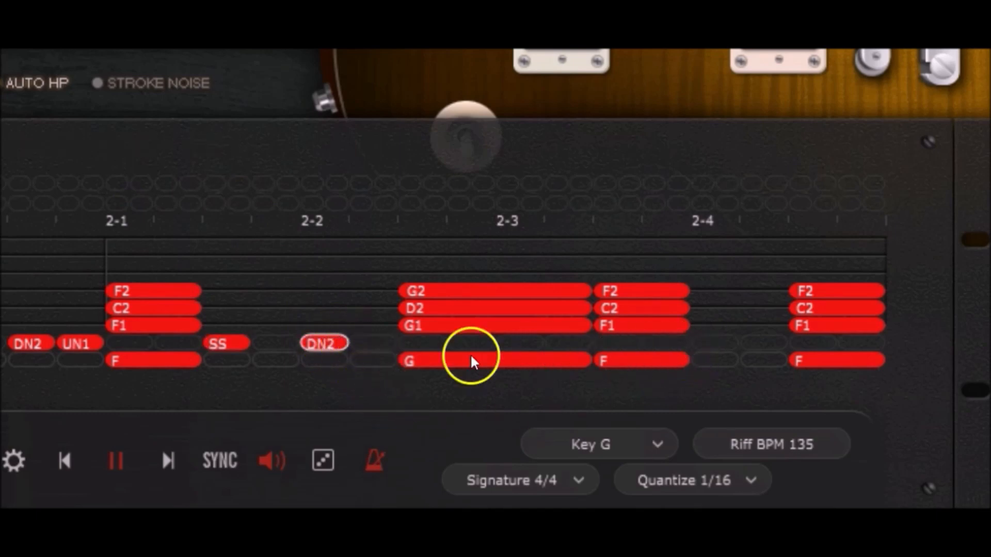
right_click(715, 342)
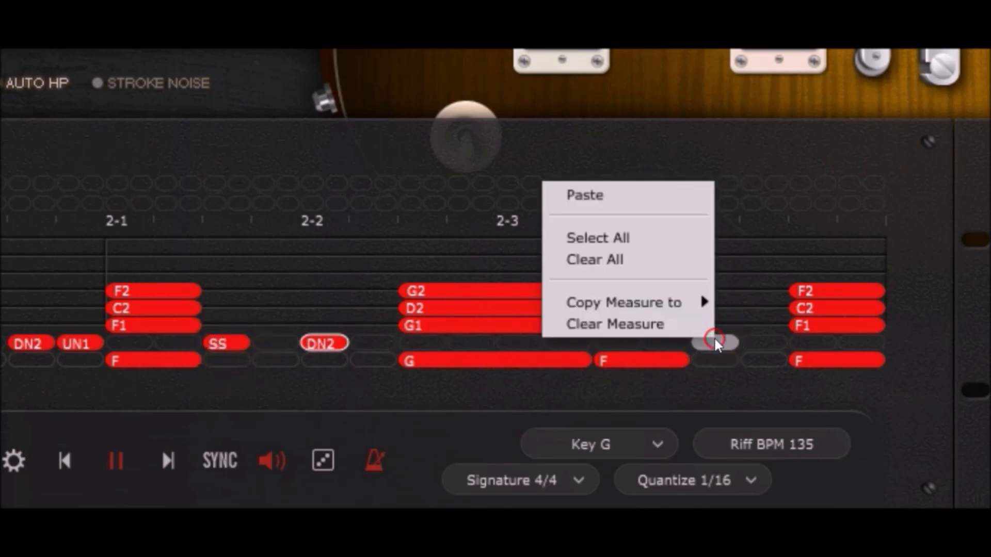
left_click(635, 207)
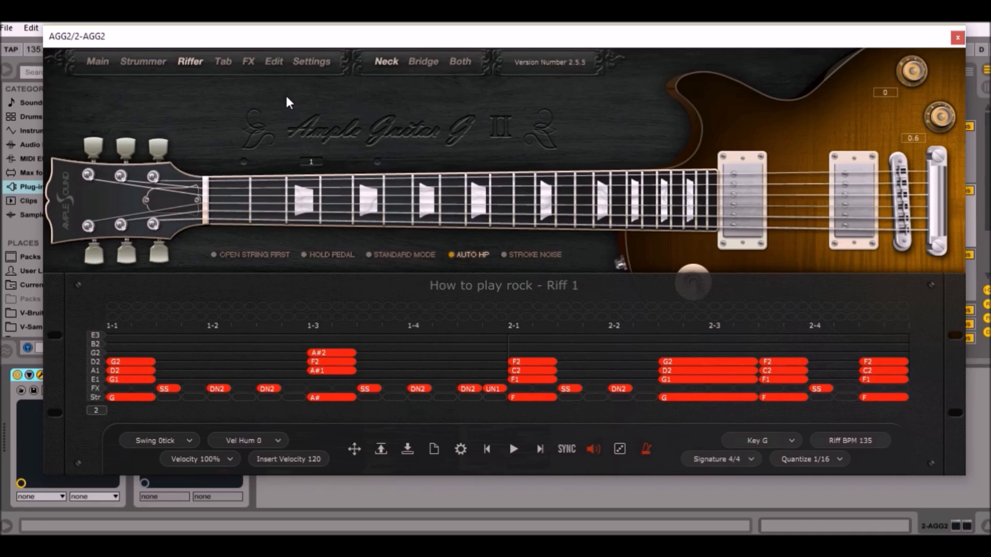
Step: Toggle the guitar's built-in Reverb pedal and set the pickup selection to Both
left_click(249, 63)
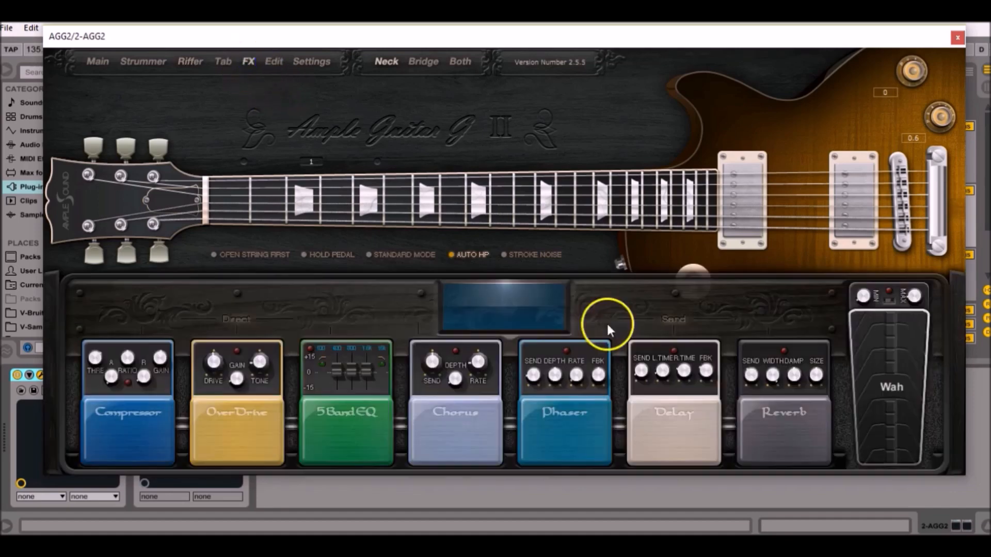
left_click(787, 437)
left_click(794, 445)
left_click(464, 62)
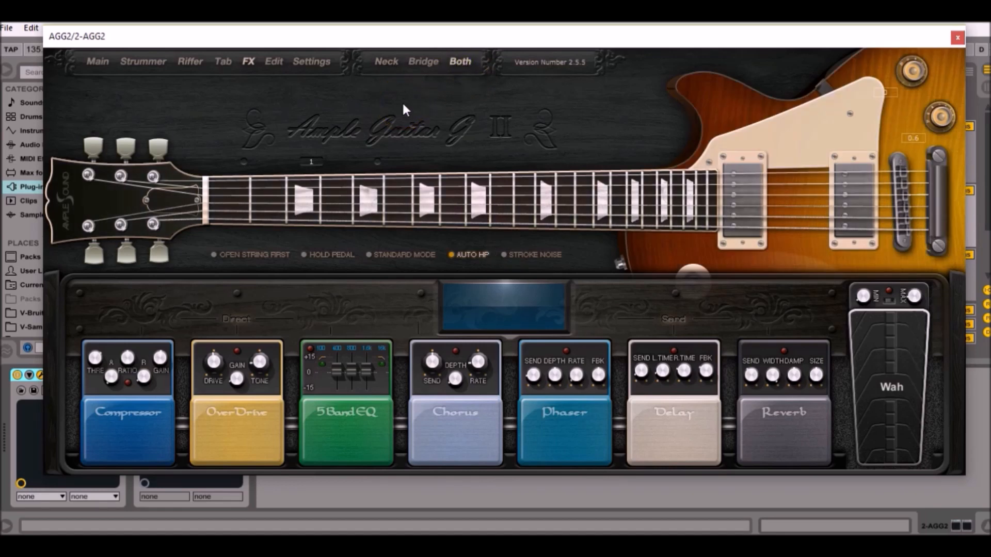
Step: Return the guitar to its Riffer page, close it, then enable Guitar Rig 5 on the AGG2 track and open its editor
left_click(192, 63)
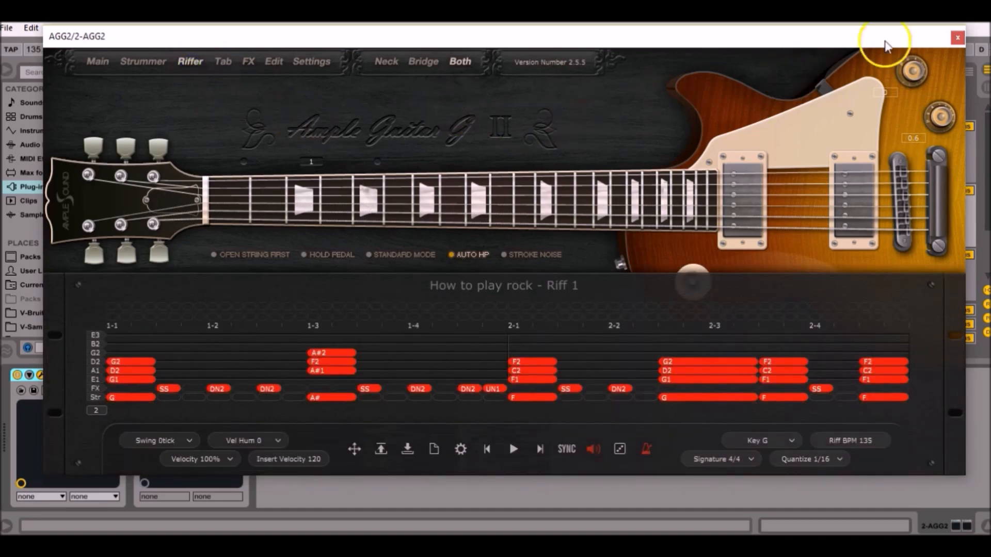
left_click(956, 39)
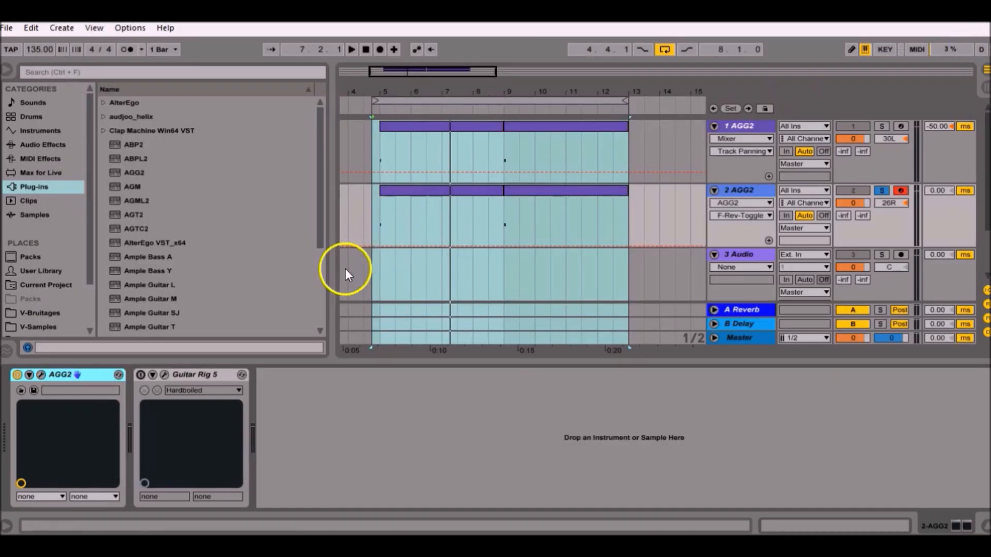
left_click(139, 375)
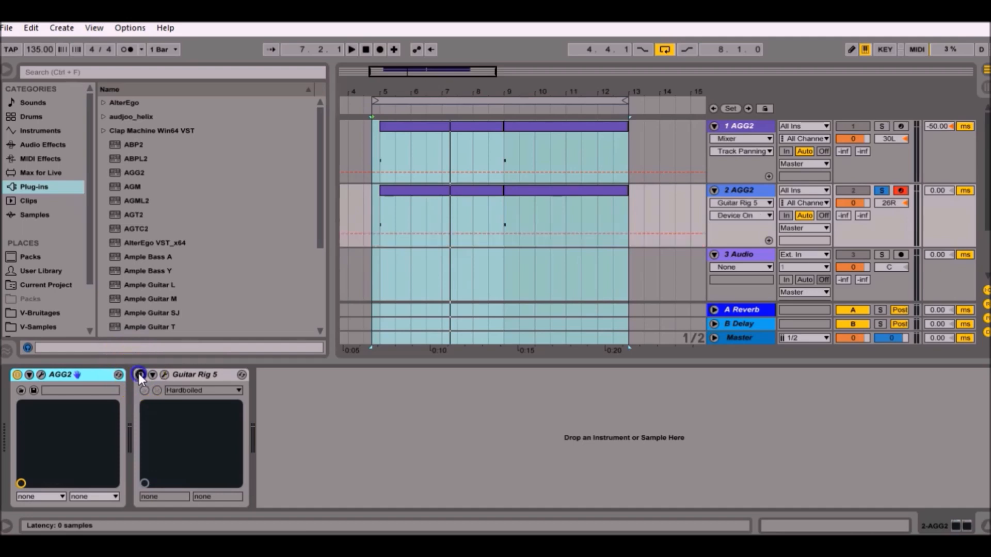
left_click(165, 374)
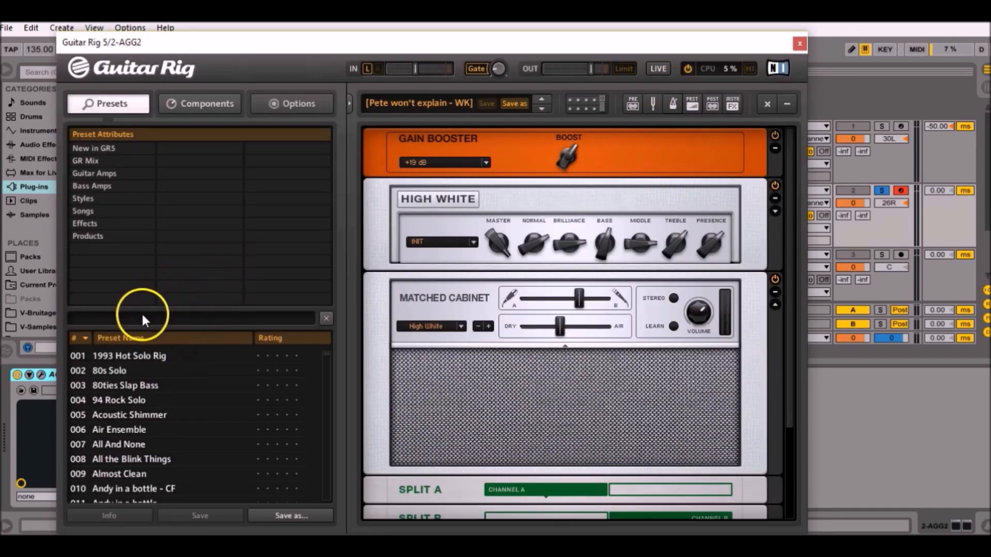
Step: Search the Guitar Rig presets for "pete w" and select Pete won't explain
left_click(141, 314)
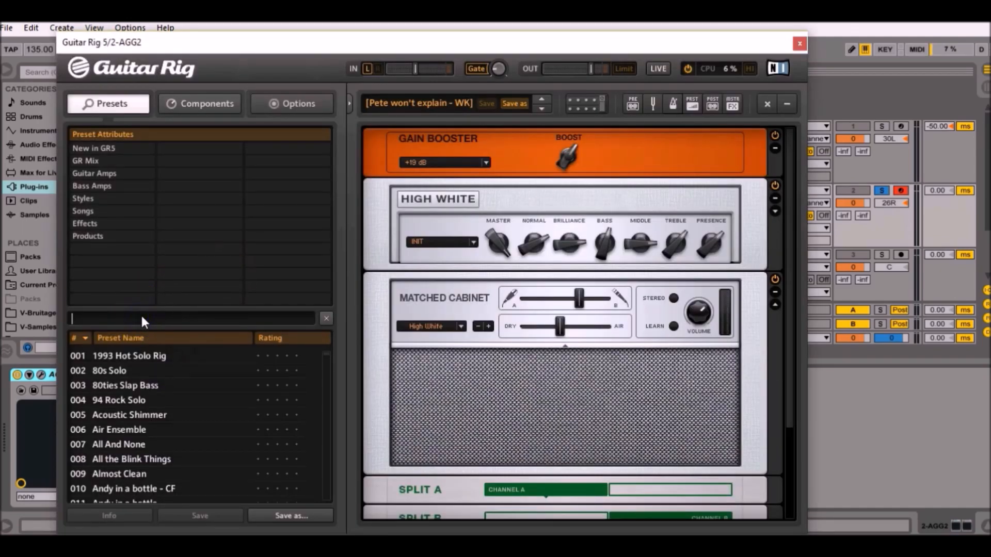
type("pete w")
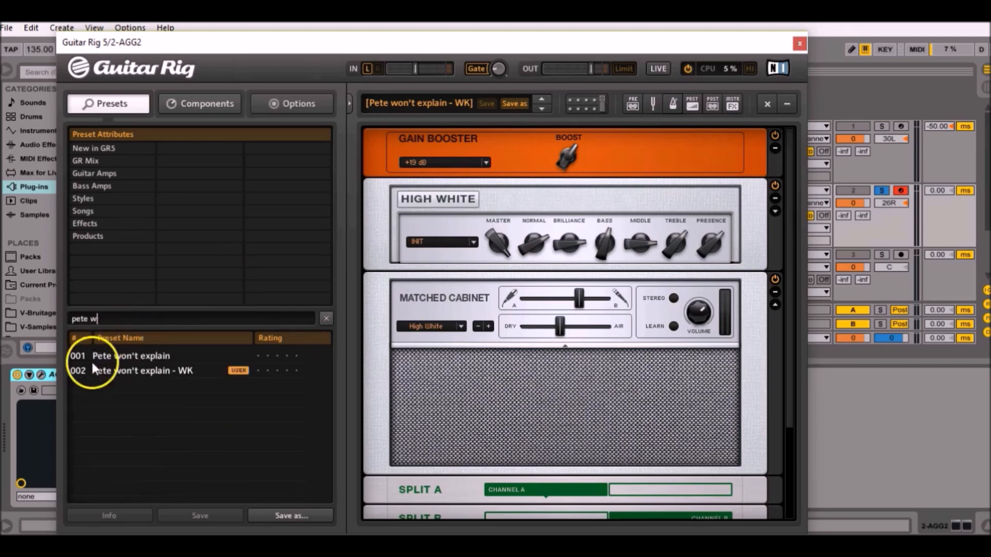
left_click(92, 361)
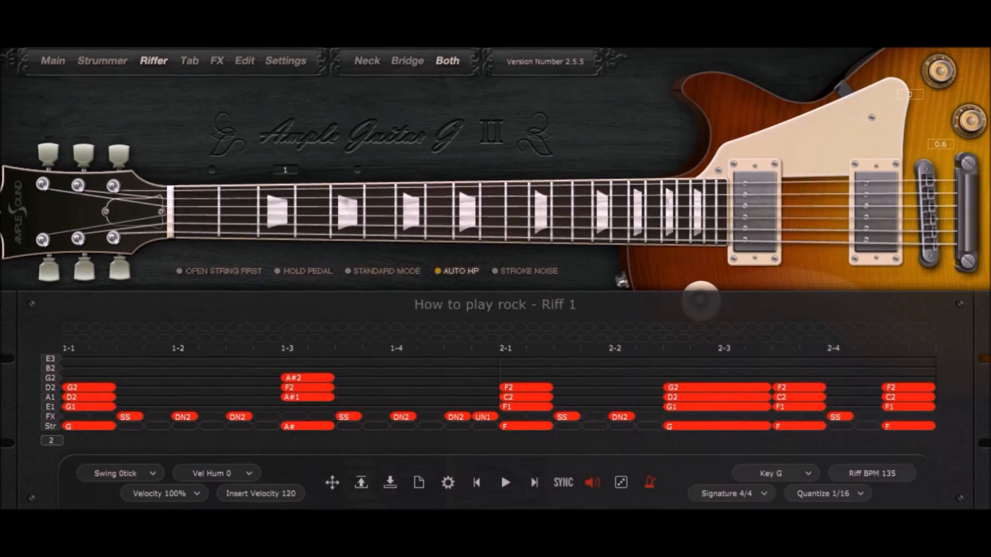
Step: Replace the Silent Stroke after the first G chord in beat 1-1 with a copy of that G chord
left_click(132, 417)
left_click(132, 416)
left_click(147, 420)
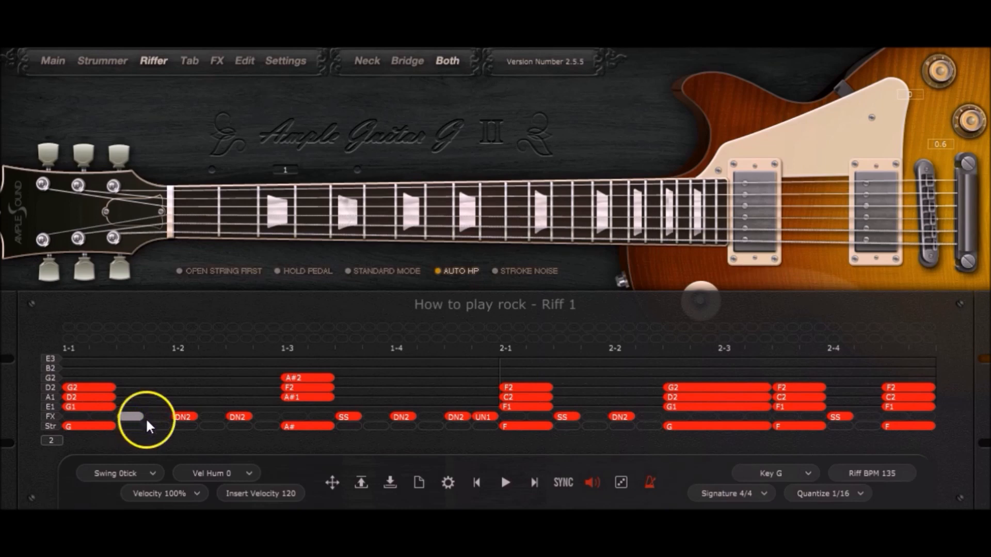
right_click(100, 428)
left_click(146, 333)
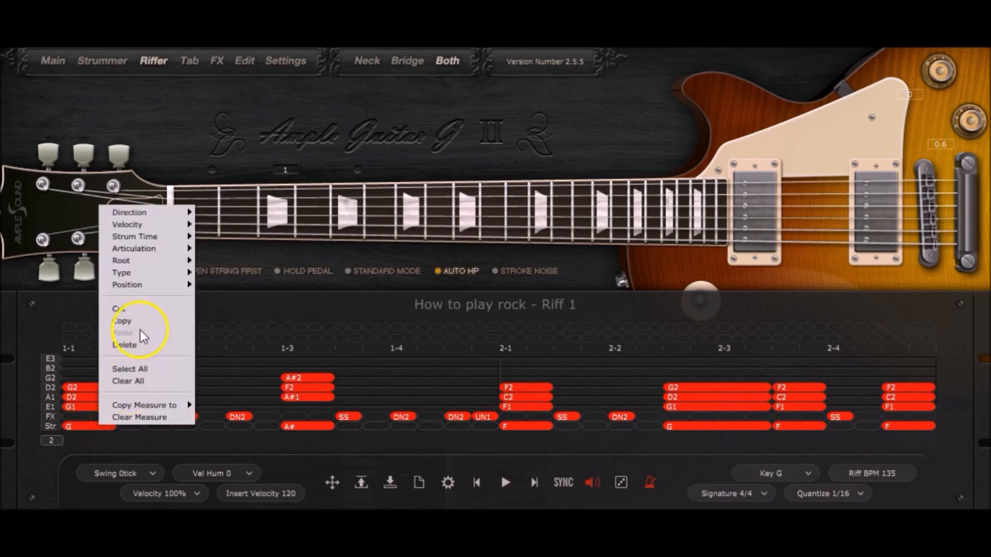
right_click(133, 430)
left_click(150, 345)
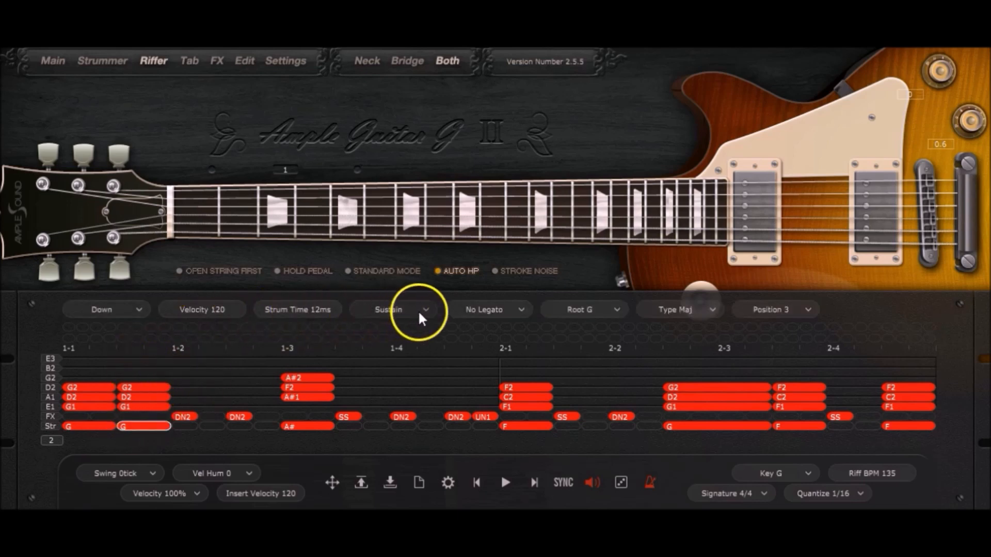
Step: Set the copied G chord's velocity to 80 and its articulation to Palm Mute
double_click(206, 305)
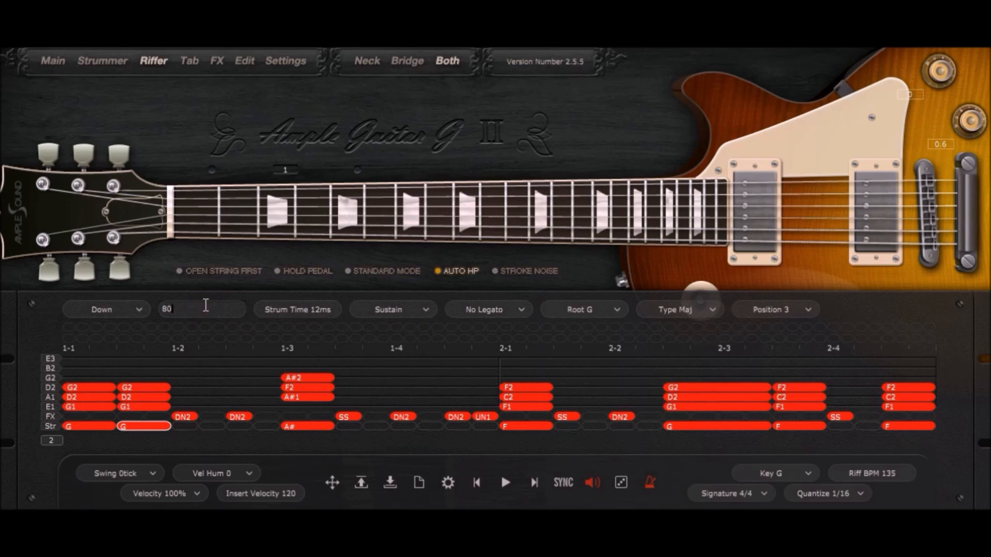
key("Return")
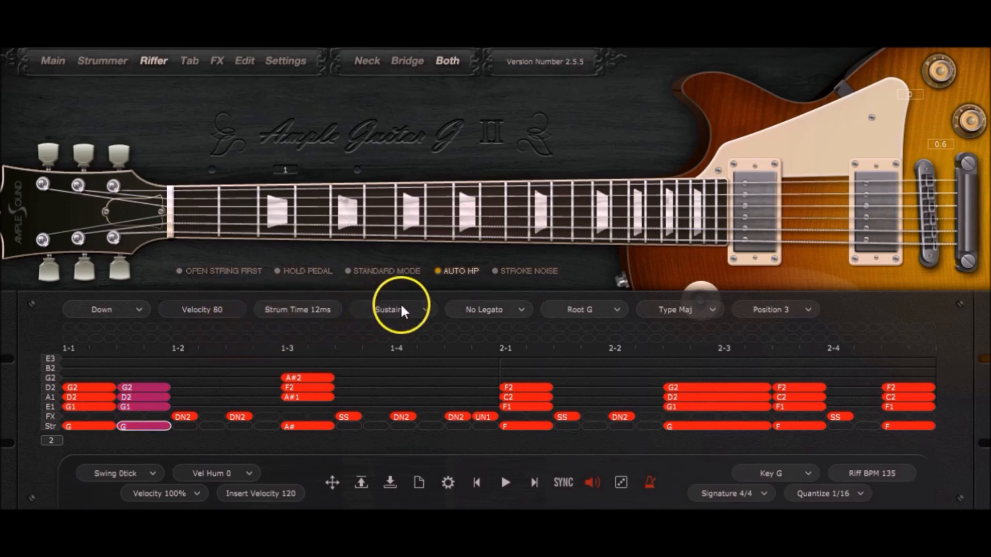
left_click(426, 310)
left_click(415, 350)
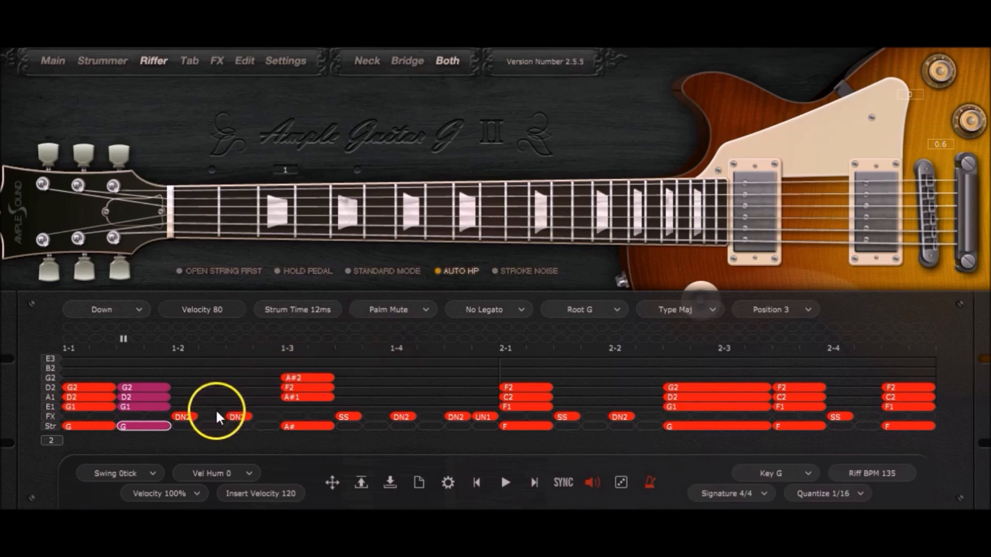
Step: Replace the second DN2 in beat 1-2 with a copy of the palm-muted G chord, and insert an Upstroke Noise 2 just before it
right_click(153, 428)
left_click(195, 325)
left_click(187, 427)
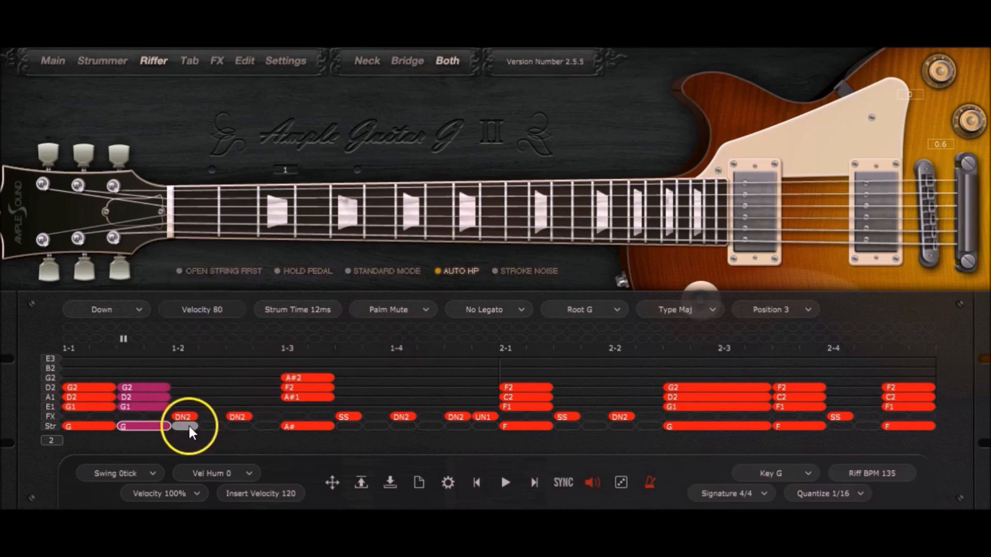
right_click(190, 428)
left_click(241, 427)
right_click(242, 427)
left_click(266, 347)
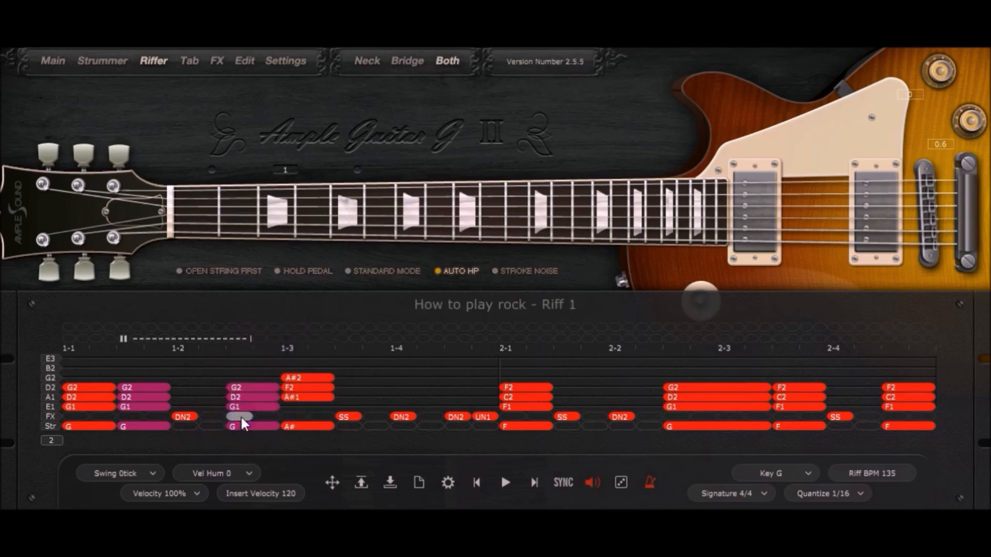
left_click(215, 417)
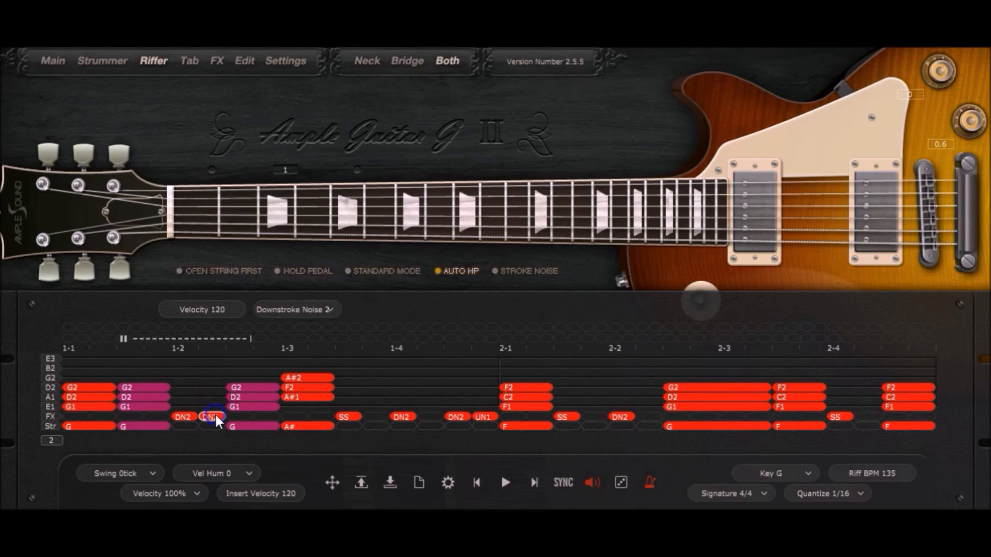
left_click_drag(214, 412, 214, 389)
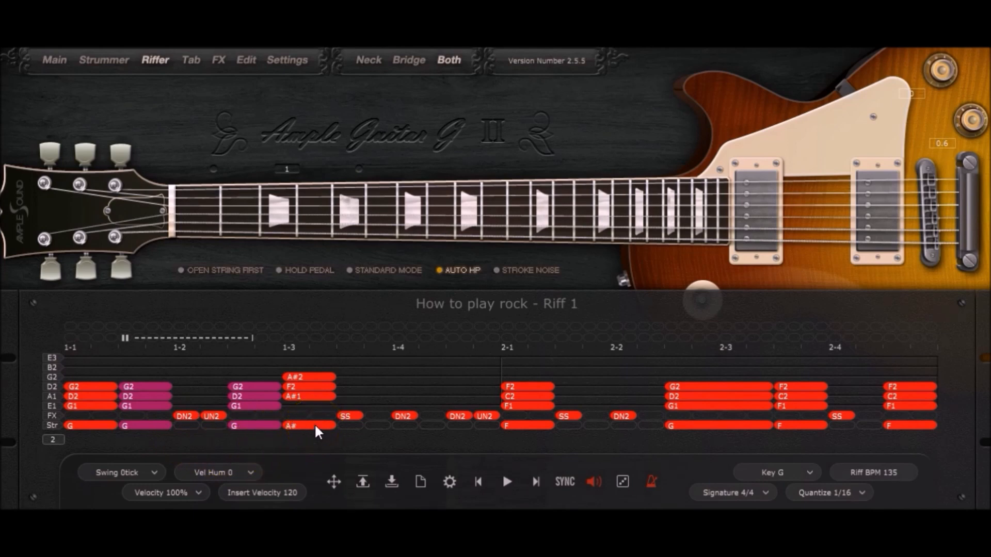
Step: Delete the Silent Stroke and the DN2, DN2 and UN1 stroke noises after the A# chord in beats 1-3 and 1-4
left_click(361, 416)
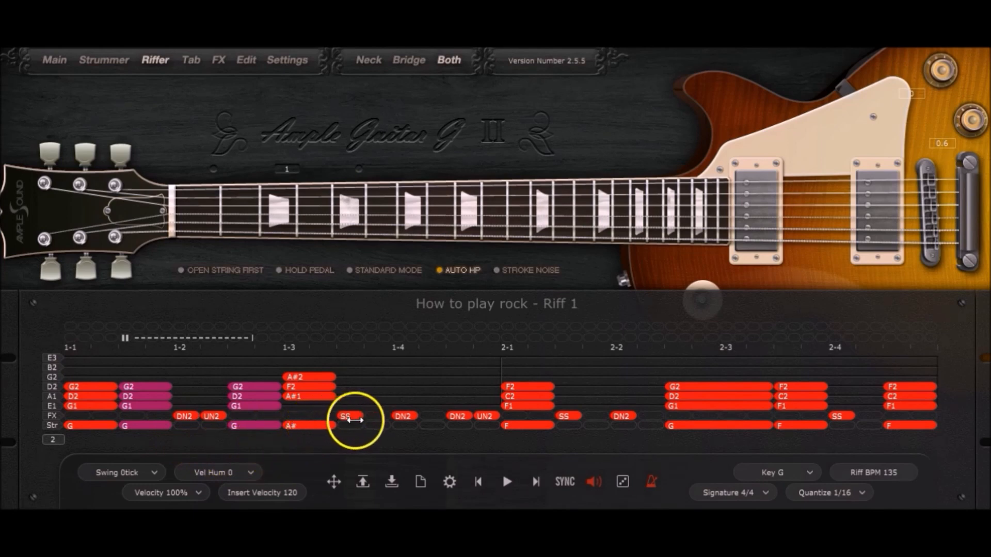
key("Delete")
left_click(402, 416)
key("Delete")
left_click(461, 416)
key("Delete")
key("Delete")
Step: Copy the A# chord at beat 1-3 into the second halves of beats 1-4 and 1-3
right_click(327, 423)
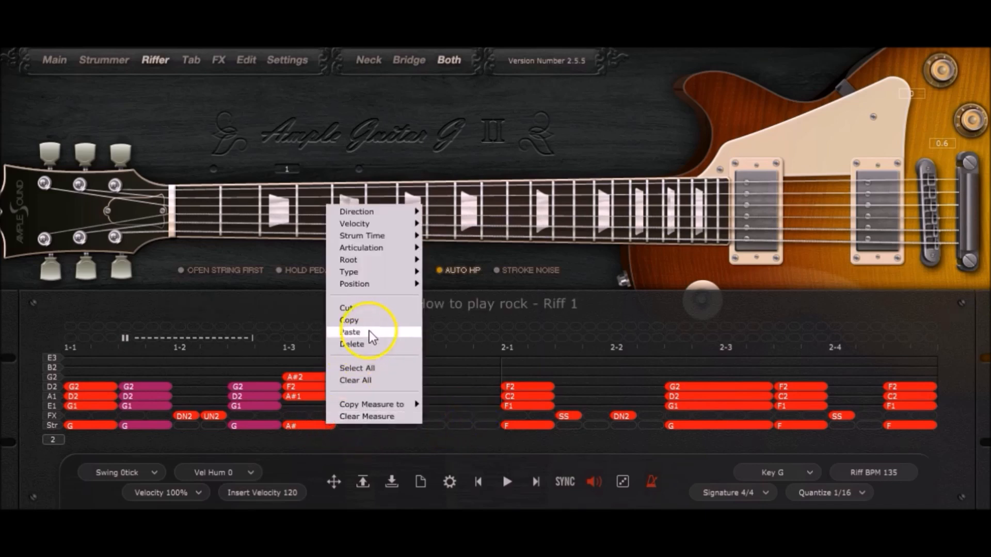
left_click(373, 322)
right_click(460, 423)
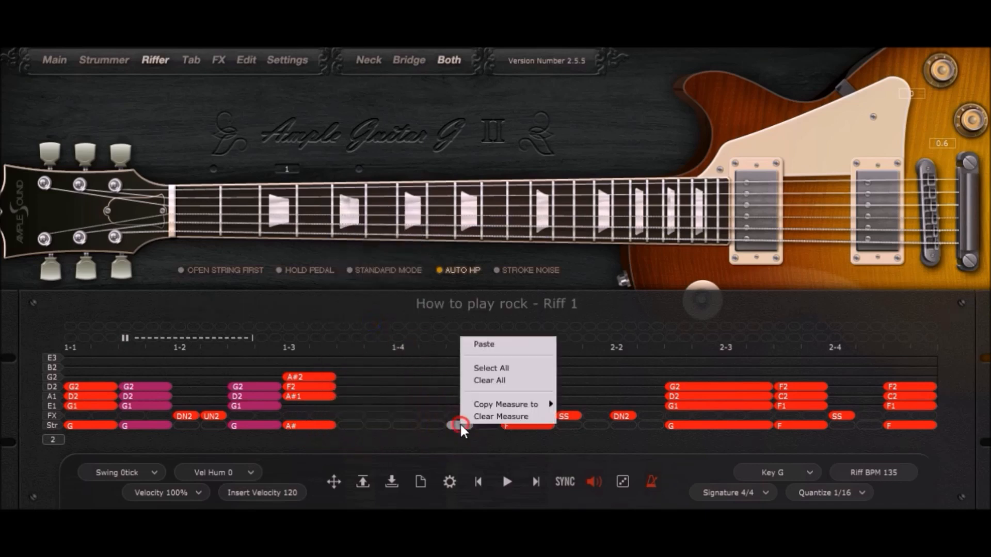
left_click(489, 348)
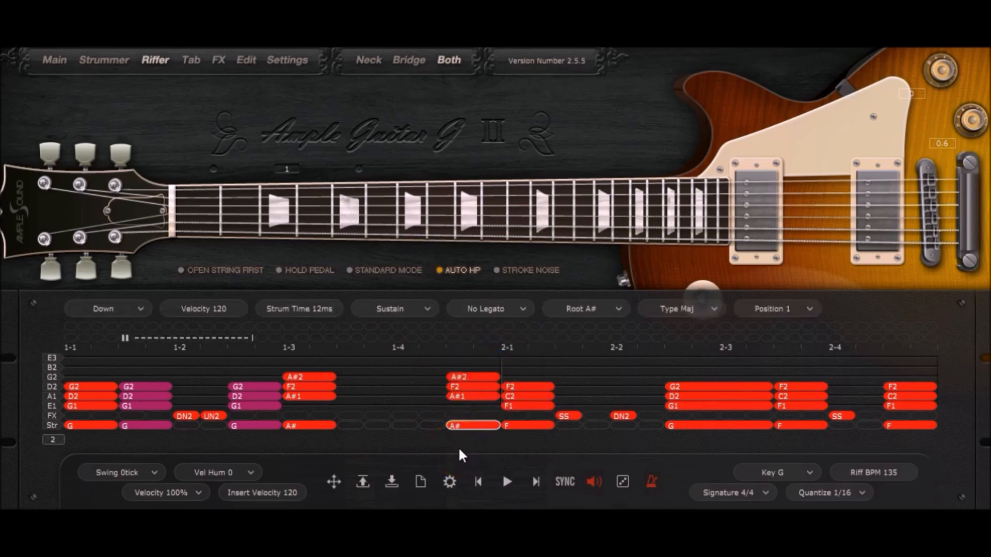
right_click(344, 427)
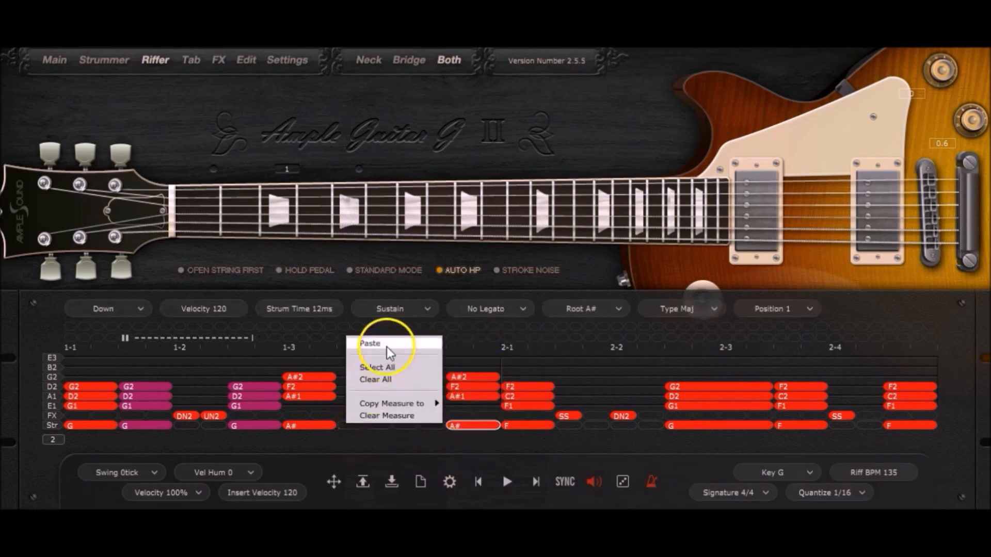
left_click(388, 345)
Step: Set the A# chord in the second half of beat 1-3 to velocity 80 and Palm Mute articulation
double_click(220, 308)
type("80")
key("Return")
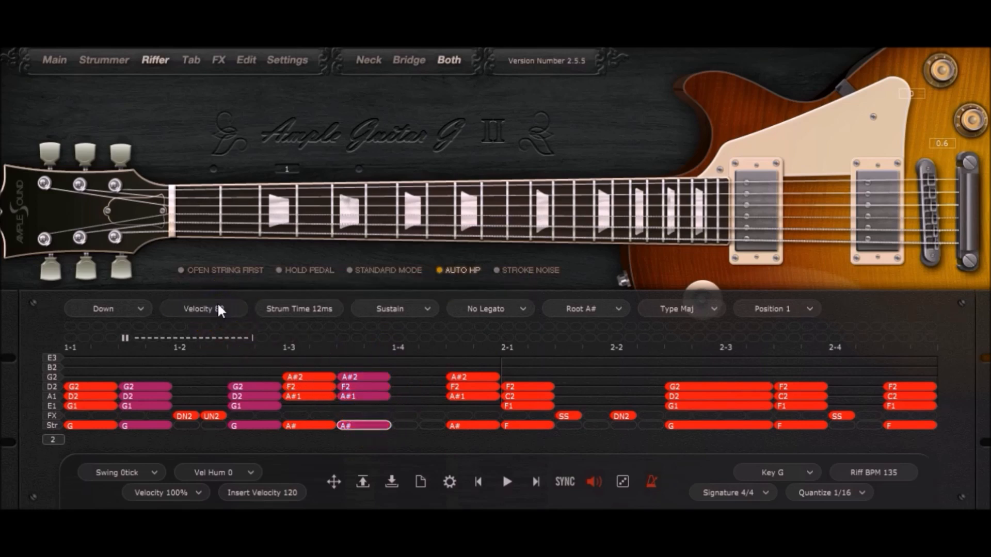
left_click(328, 316)
left_click(408, 310)
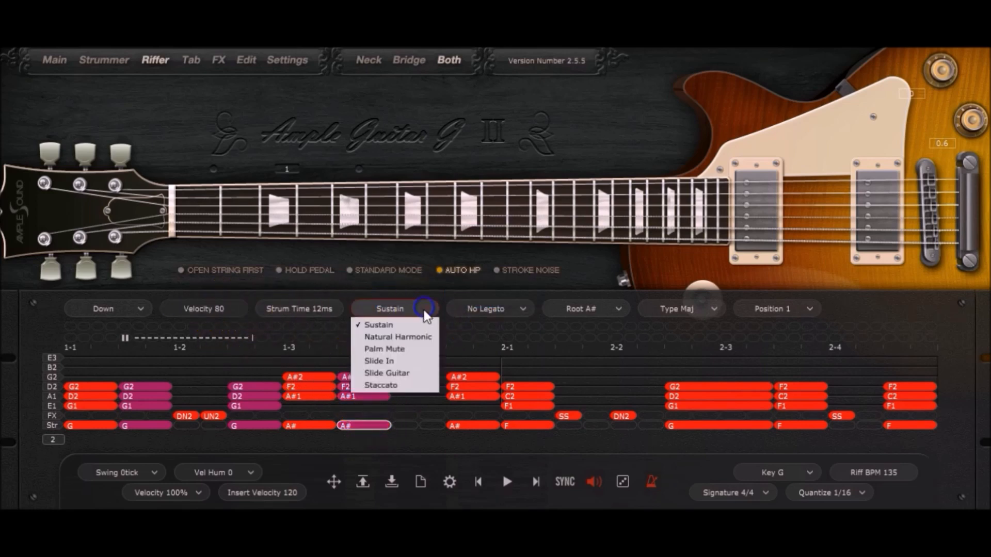
left_click(407, 349)
left_click(390, 451)
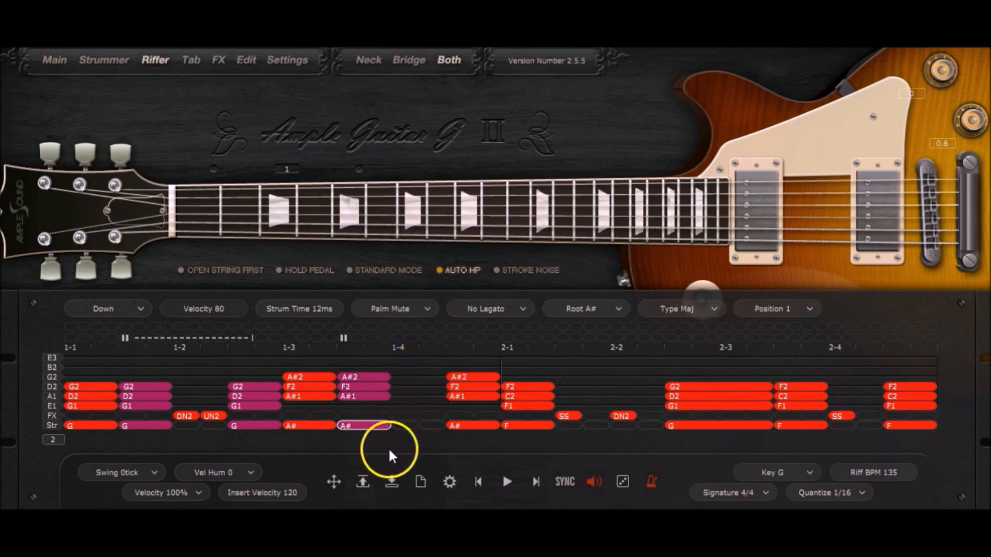
Step: Copy the palm-muted A# chord to the start of beat 1-4
right_click(380, 423)
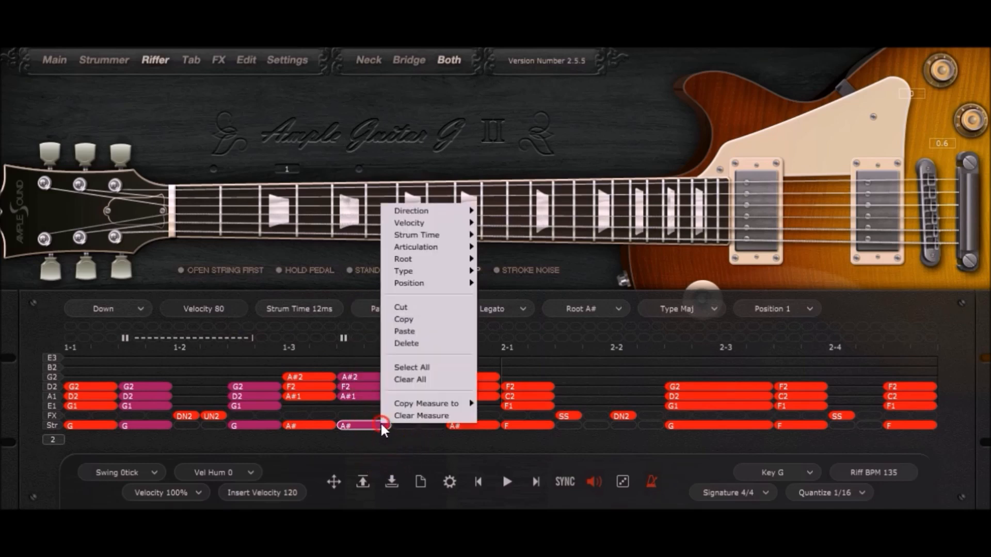
left_click(417, 320)
right_click(412, 419)
left_click(429, 346)
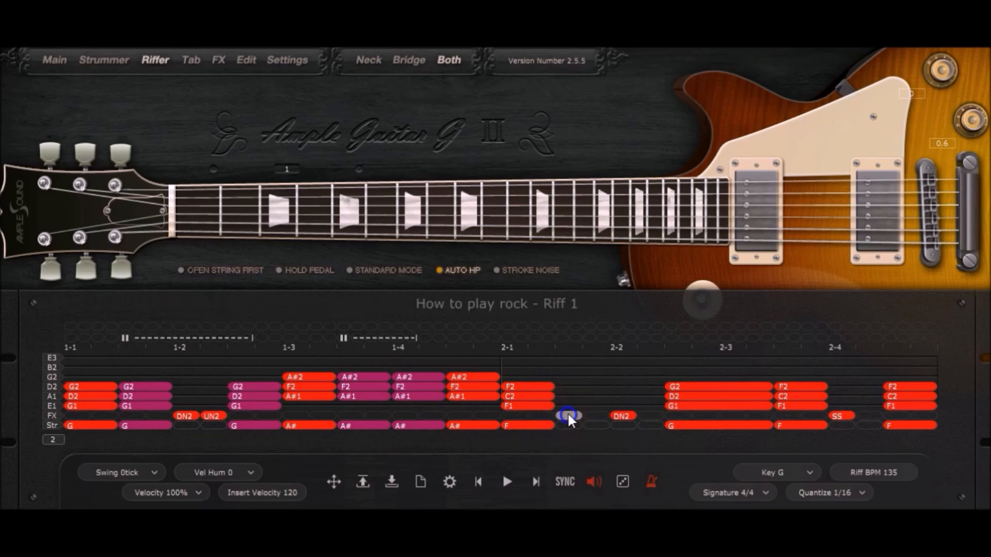
Step: Replace the Silent Stroke in beat 2-1 with a copy of the F chord that precedes it
right_click(537, 427)
left_click(528, 357)
right_click(563, 426)
left_click(512, 347)
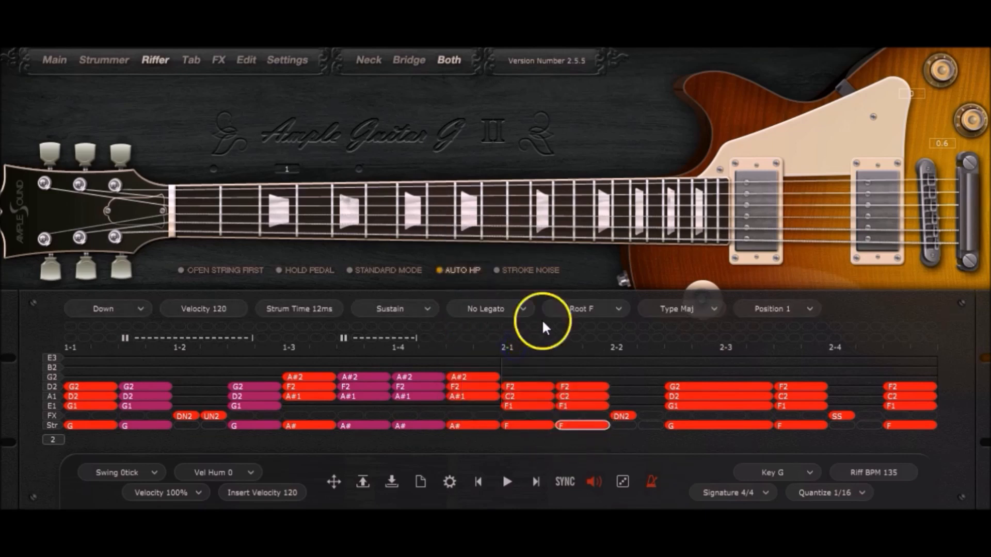
Step: Set the copied F chord in the second half of beat 2-1 to Palm Mute articulation and velocity 80
left_click(390, 309)
left_click(391, 349)
double_click(229, 309)
type("80")
key("Return")
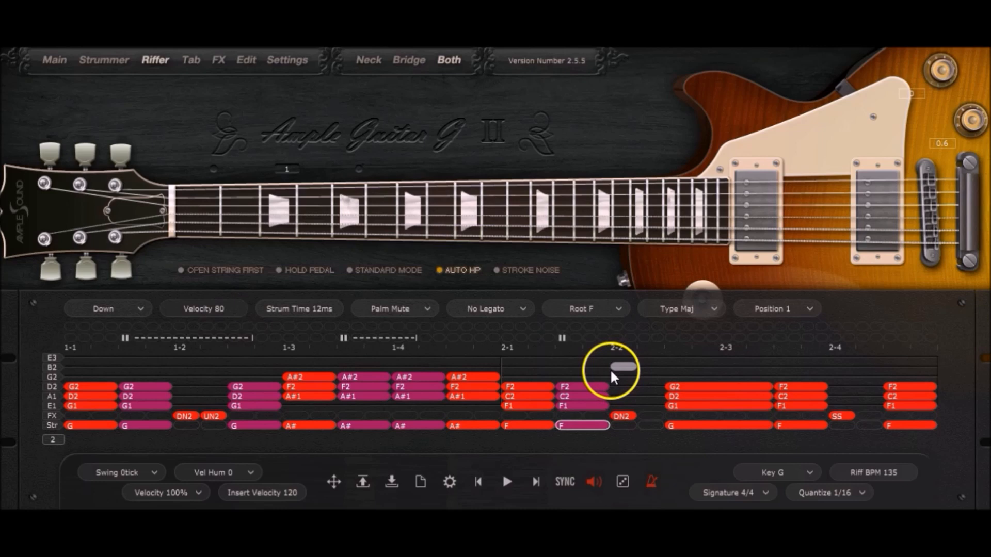
Step: Copy the sustained F chord at beat 2-1 and paste it over the start of the long G chord in the second half of beat 2-2
right_click(533, 423)
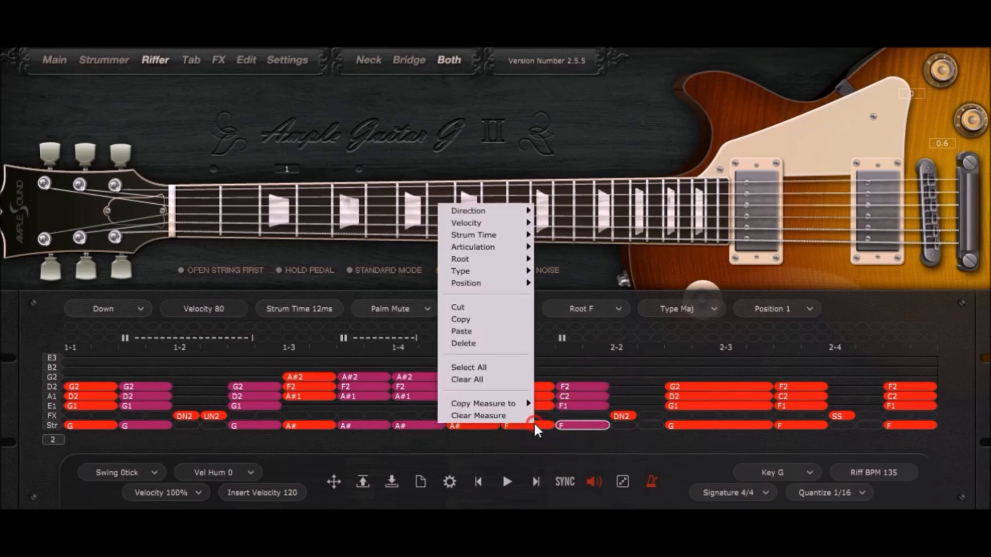
left_click(483, 318)
right_click(677, 425)
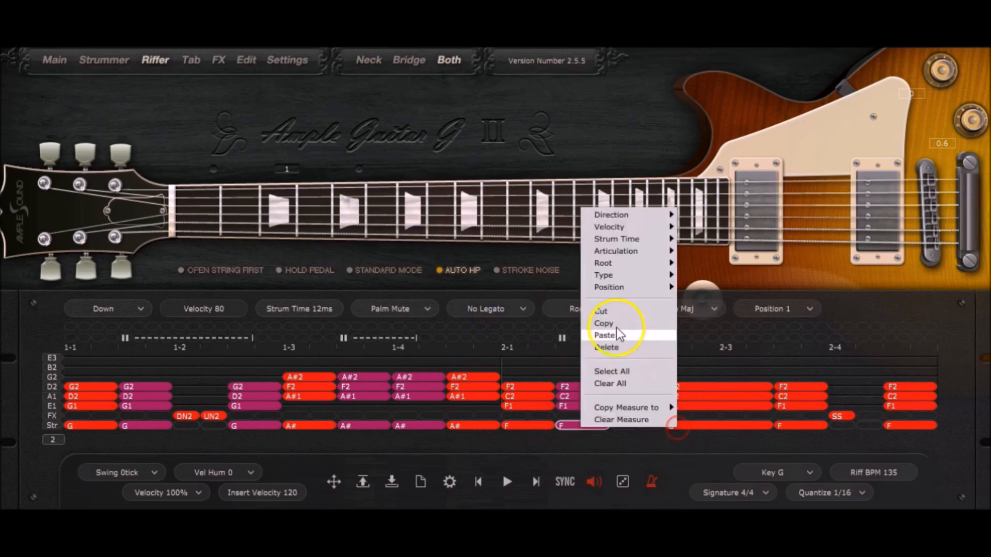
left_click(618, 335)
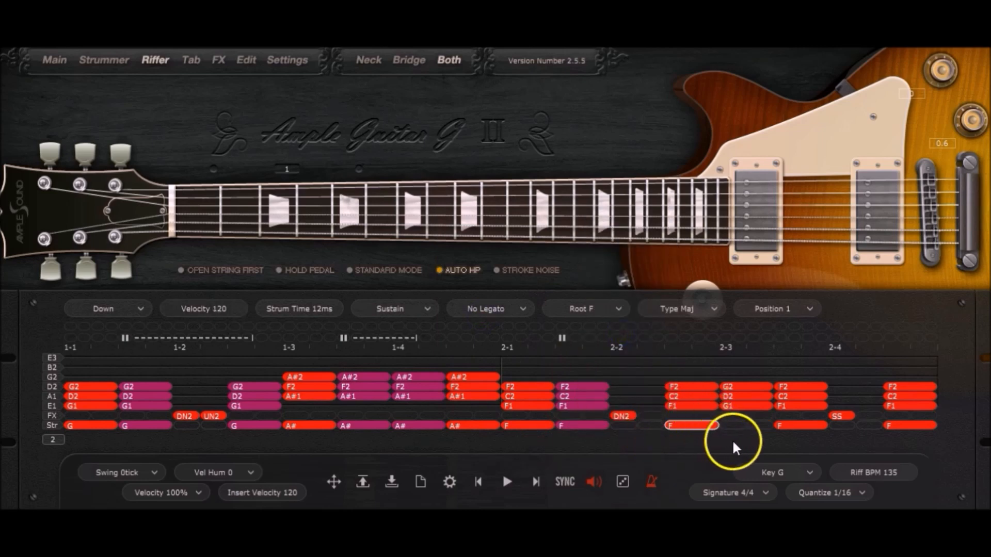
Step: Start the F chord in the second half of beat 2-3 one sixteenth later and insert a Silent Stroke in the gap before it
left_click_drag(778, 427, 807, 425)
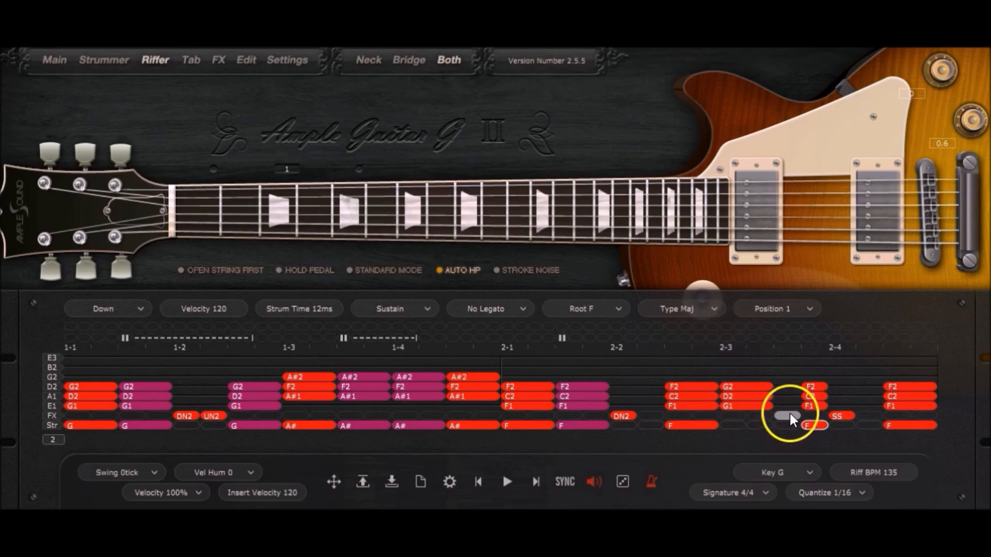
left_click(788, 416)
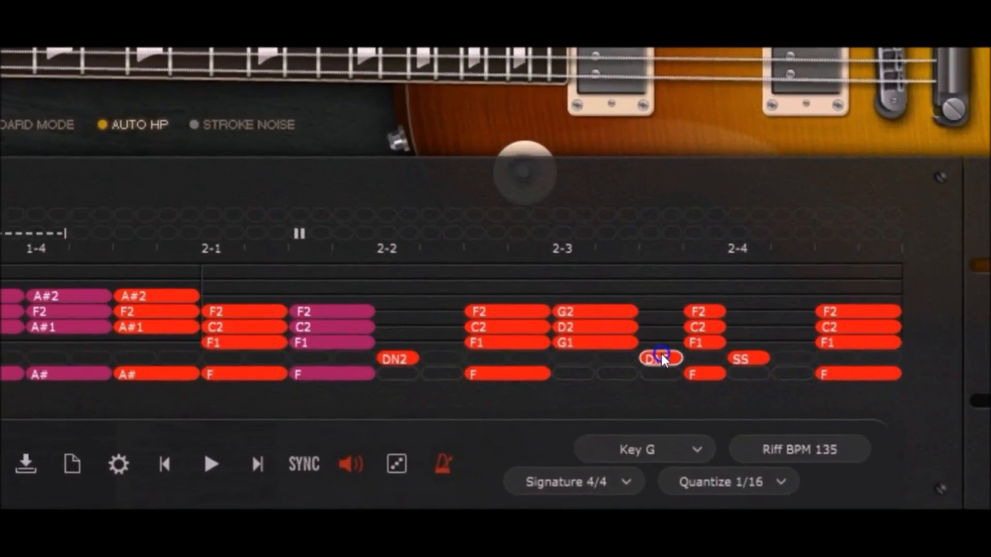
mouse_move(660, 412)
left_mouse_down()
mouse_move(659, 466)
mouse_move(657, 398)
left_mouse_up()
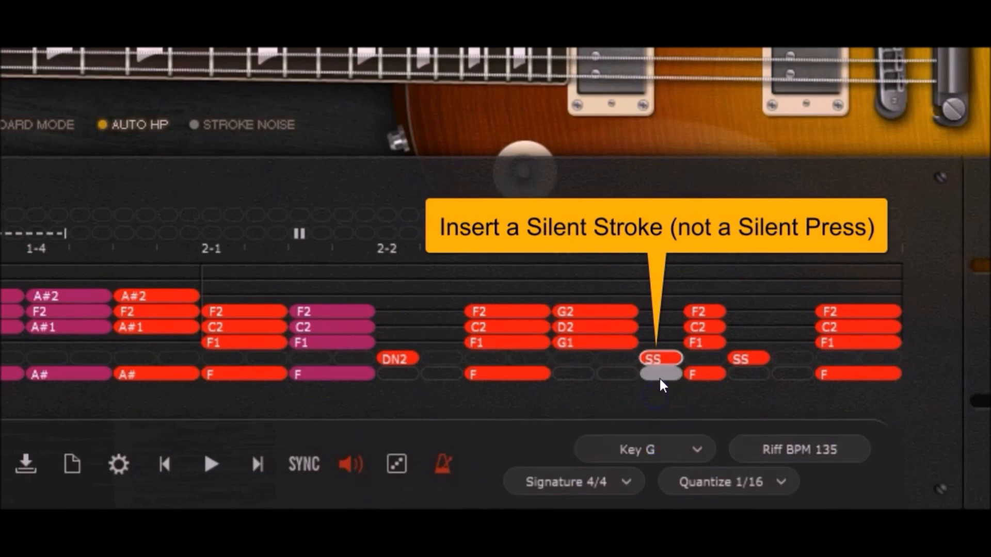
left_click(738, 399)
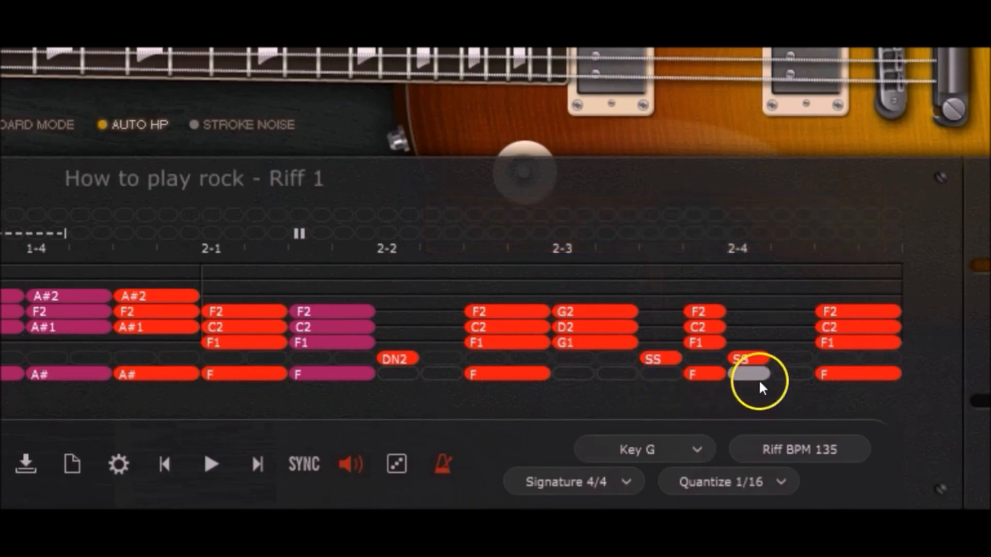
left_click(756, 361)
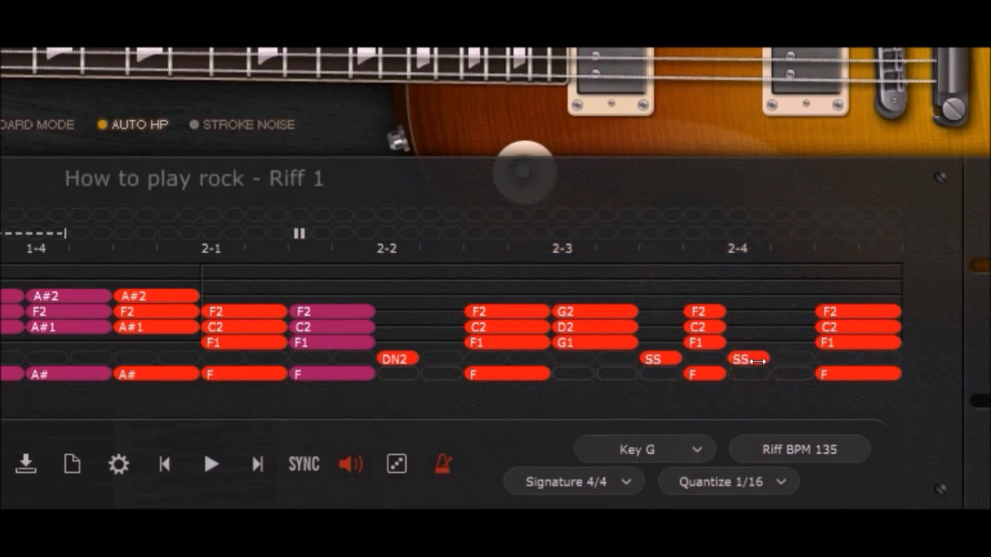
Step: Insert a stroke noise directly after the DN2 in beat 2-2
left_click(444, 360)
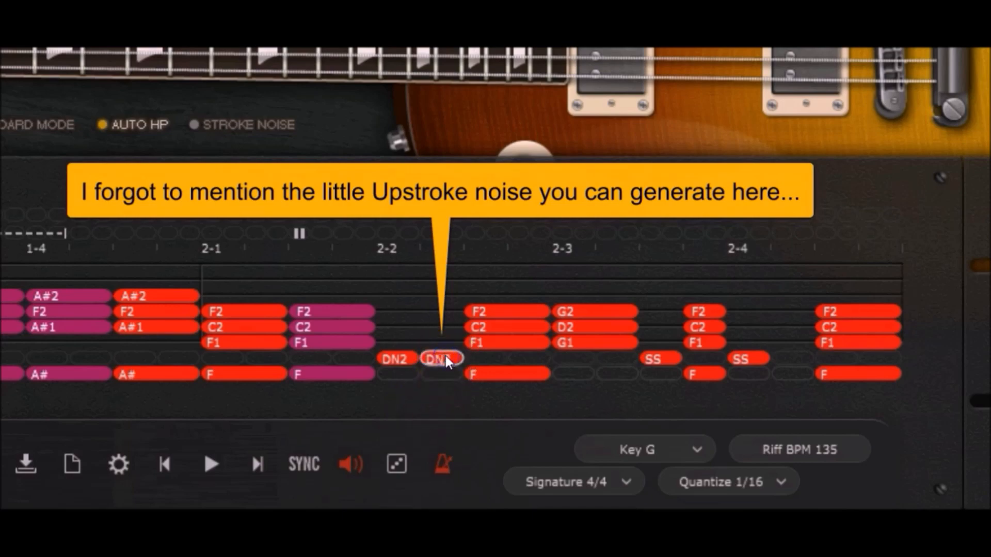